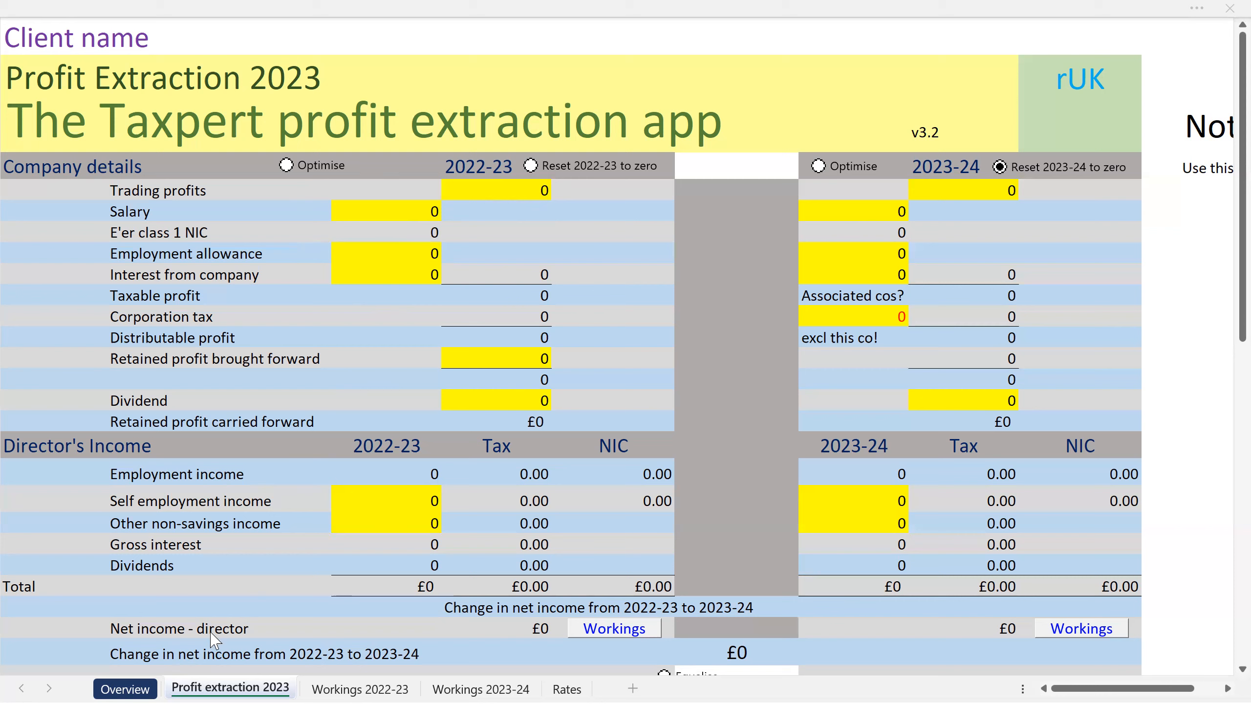
- Look through the Overview, Workings 2022-23, Workings 2023-24 and Rates sheets, returning to the Profit extraction 2023 sheet
left_click(144, 683)
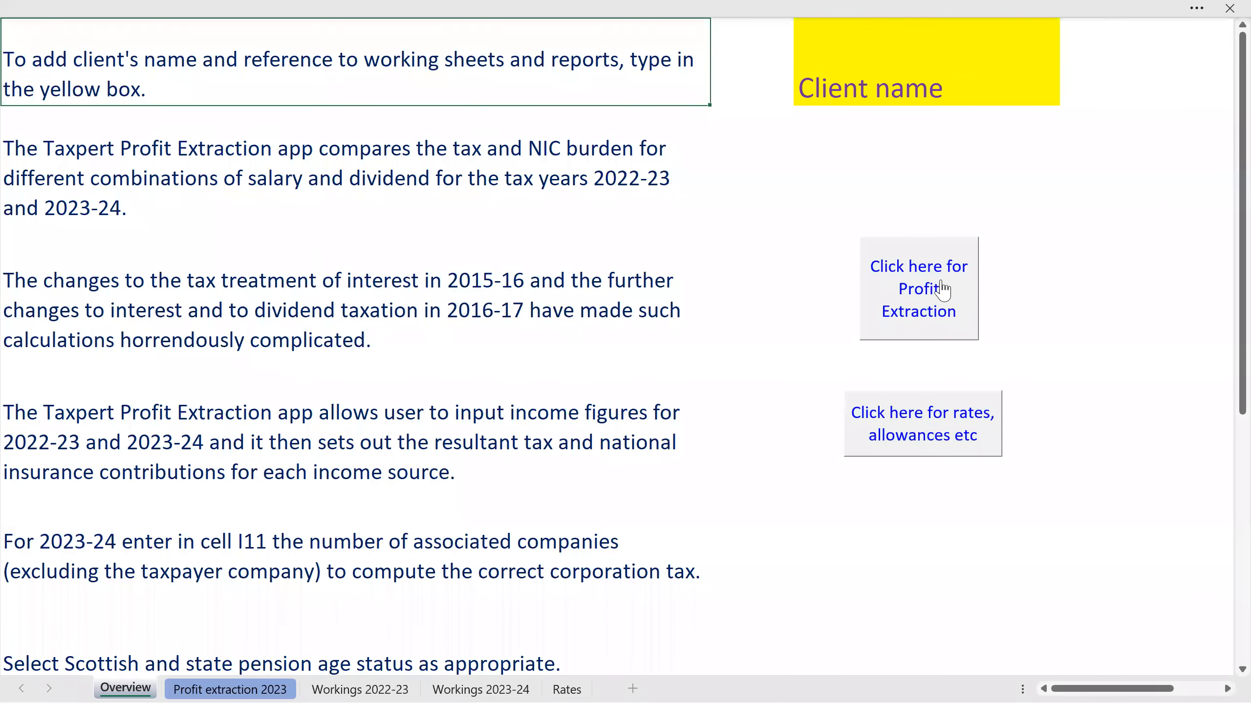
left_click(943, 287)
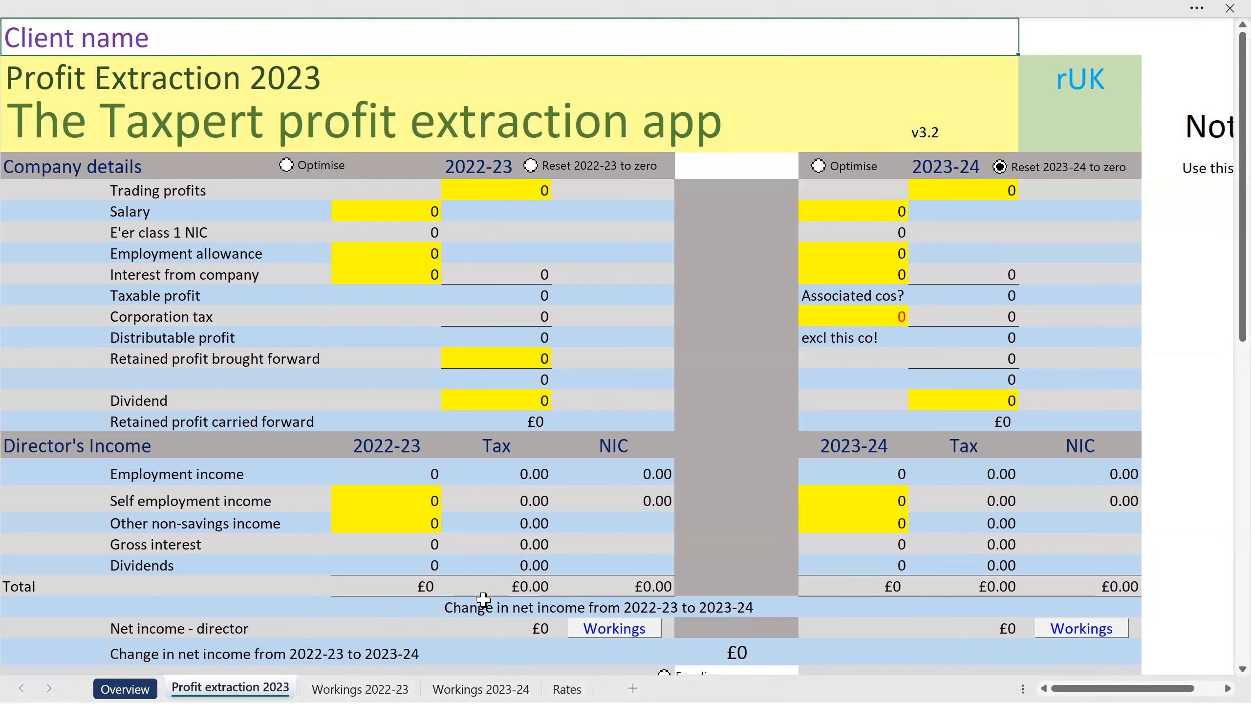
left_click(615, 627)
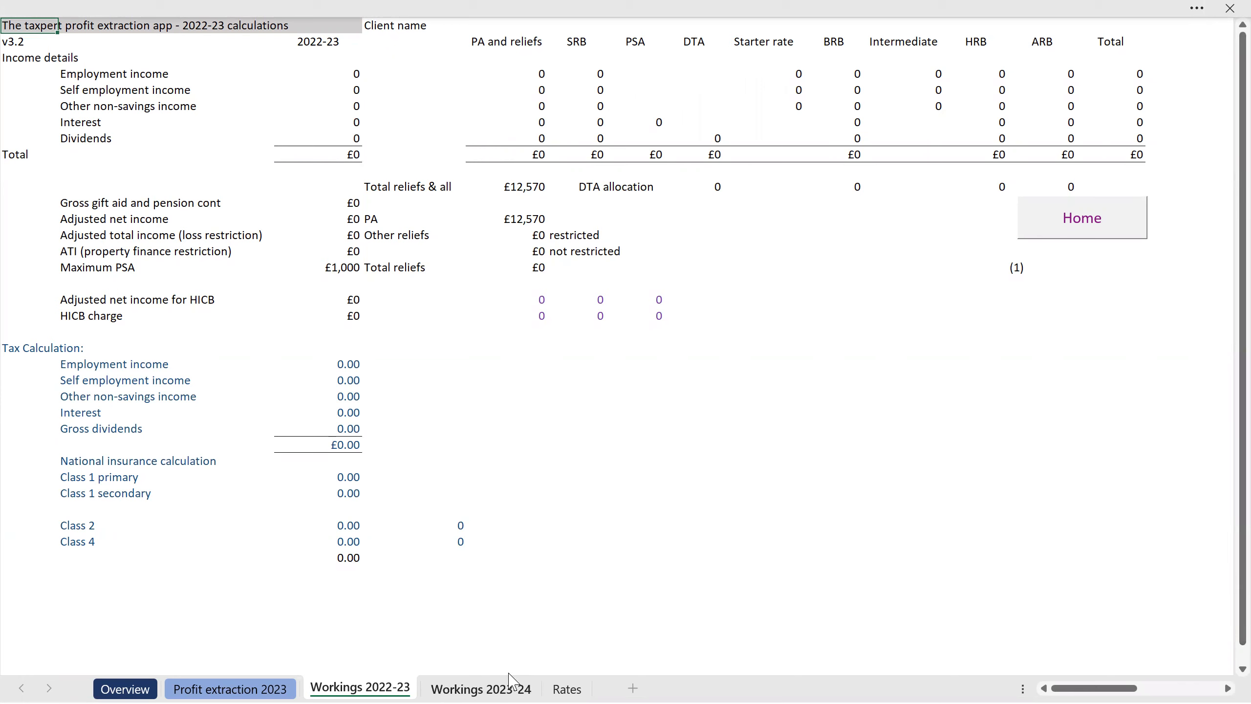
left_click(494, 682)
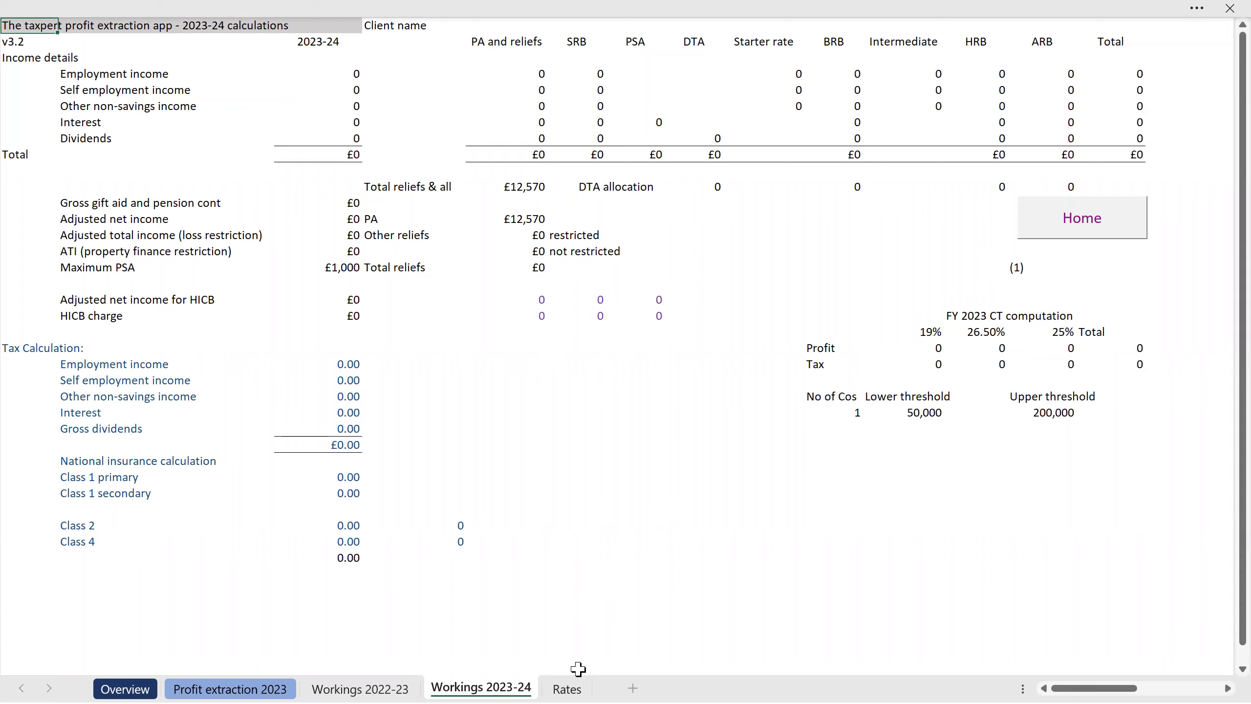
left_click(562, 685)
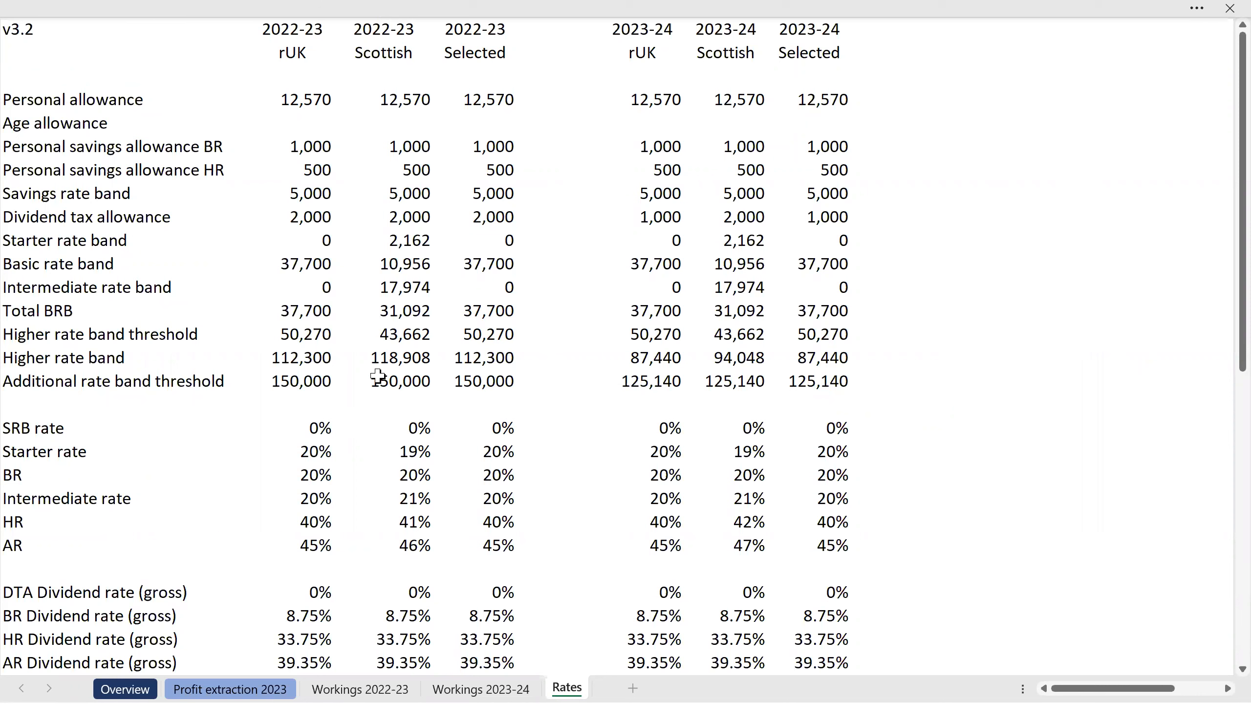
left_click(238, 684)
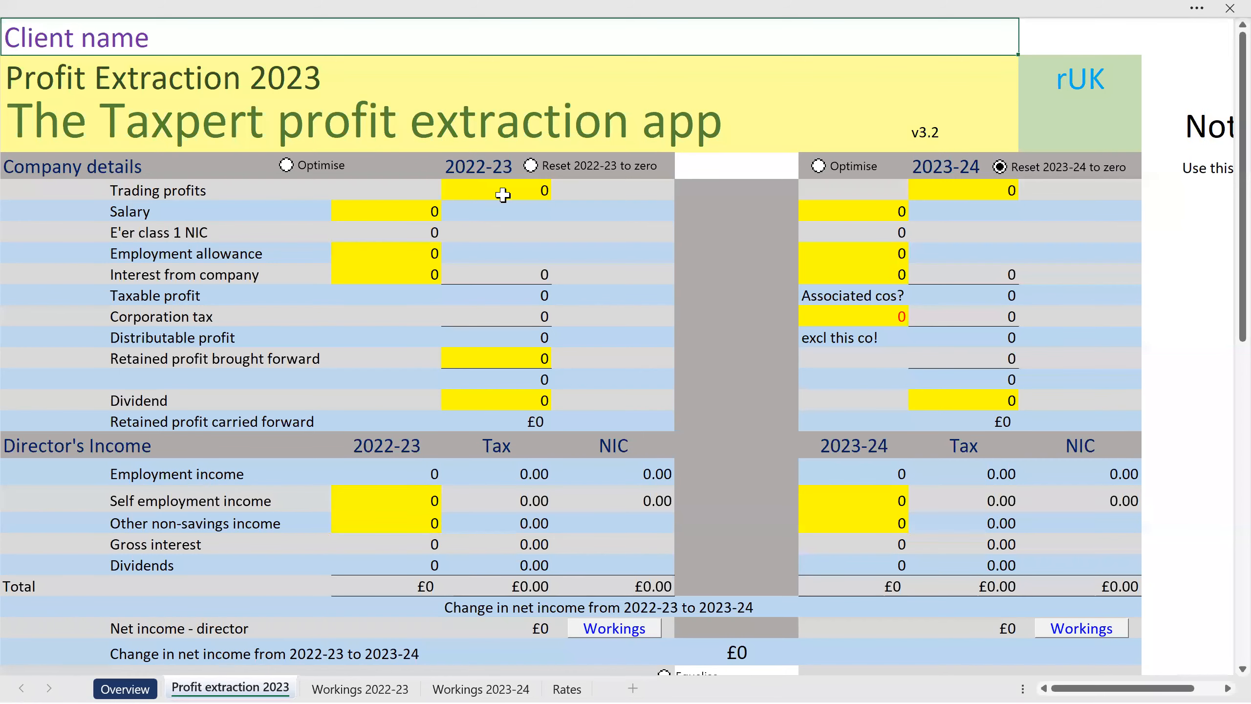
- Set the company's 2022-23 trading profits to 85,000
left_click(509, 190)
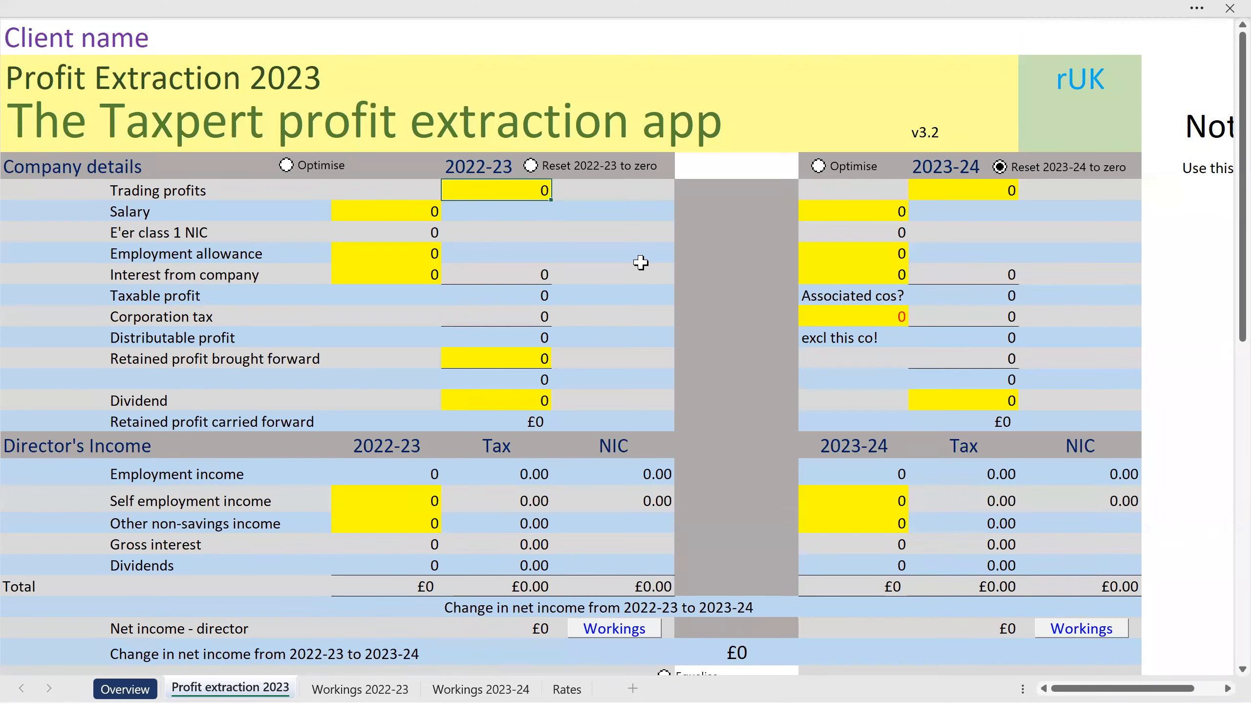
type("850")
left_click(519, 237)
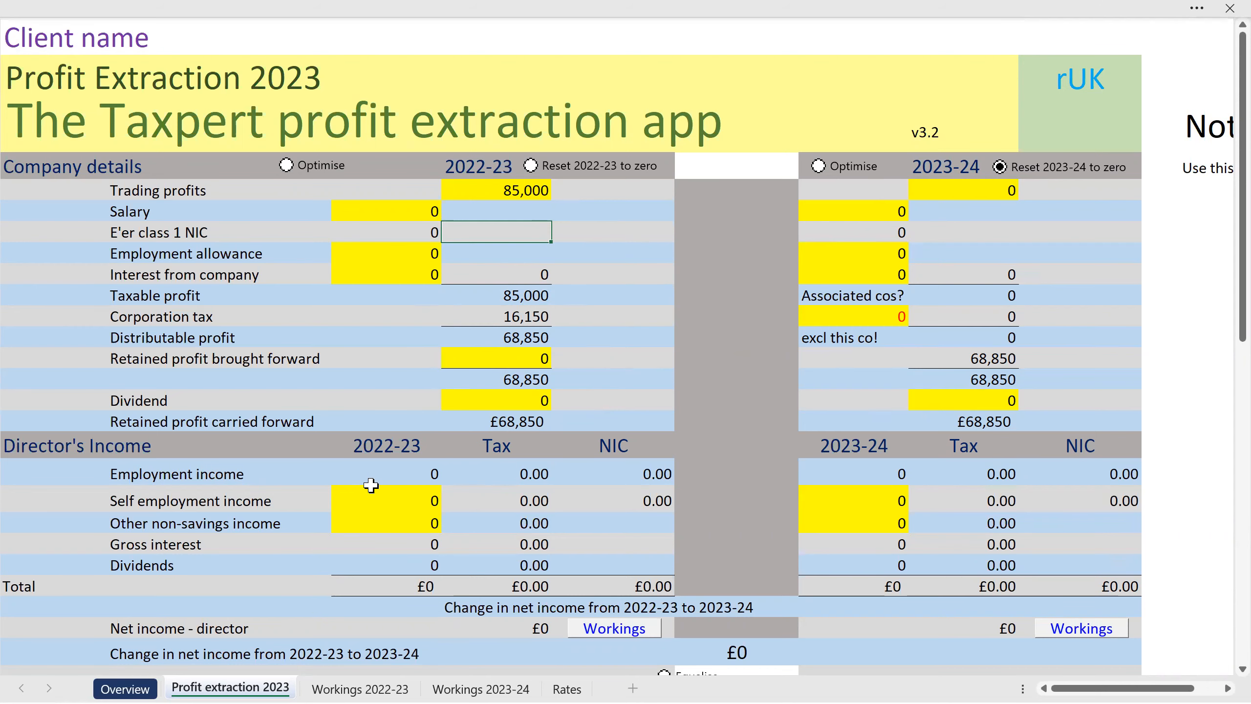
- Enter the director's 2022-23 self employment income as 15,000 and other non-savings income as 12,000
scroll(371, 485, "down", 1)
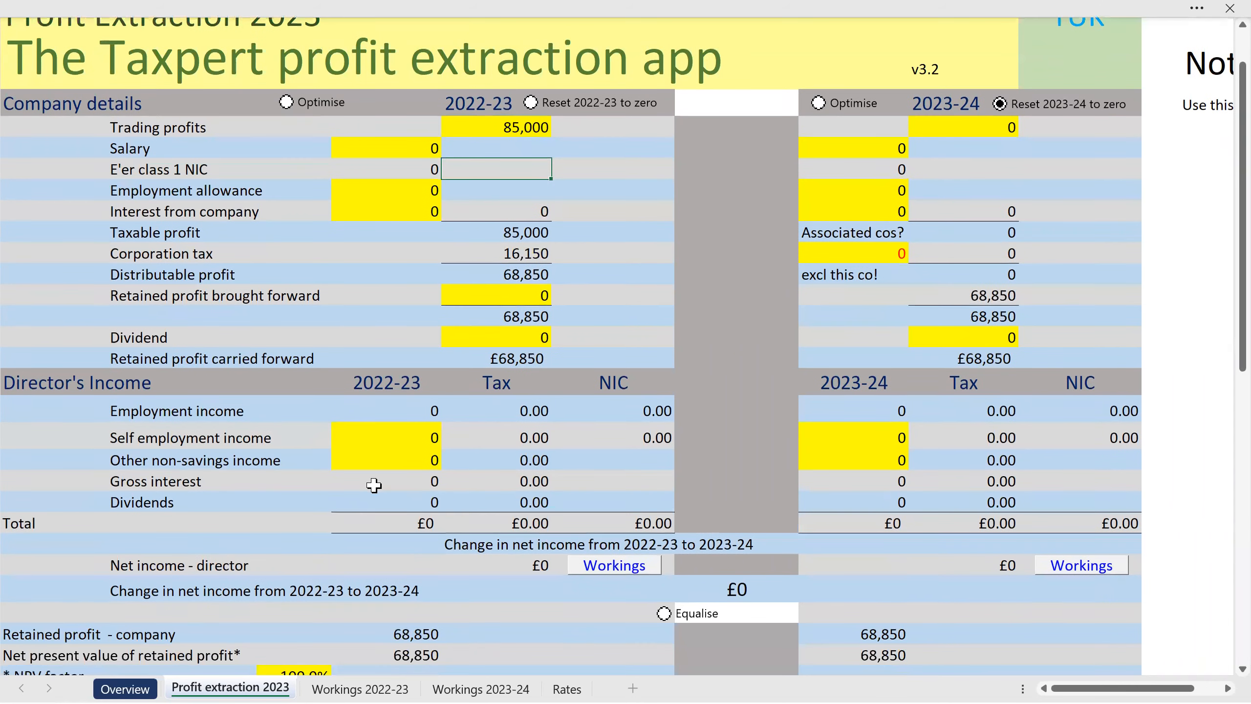
left_click(378, 432)
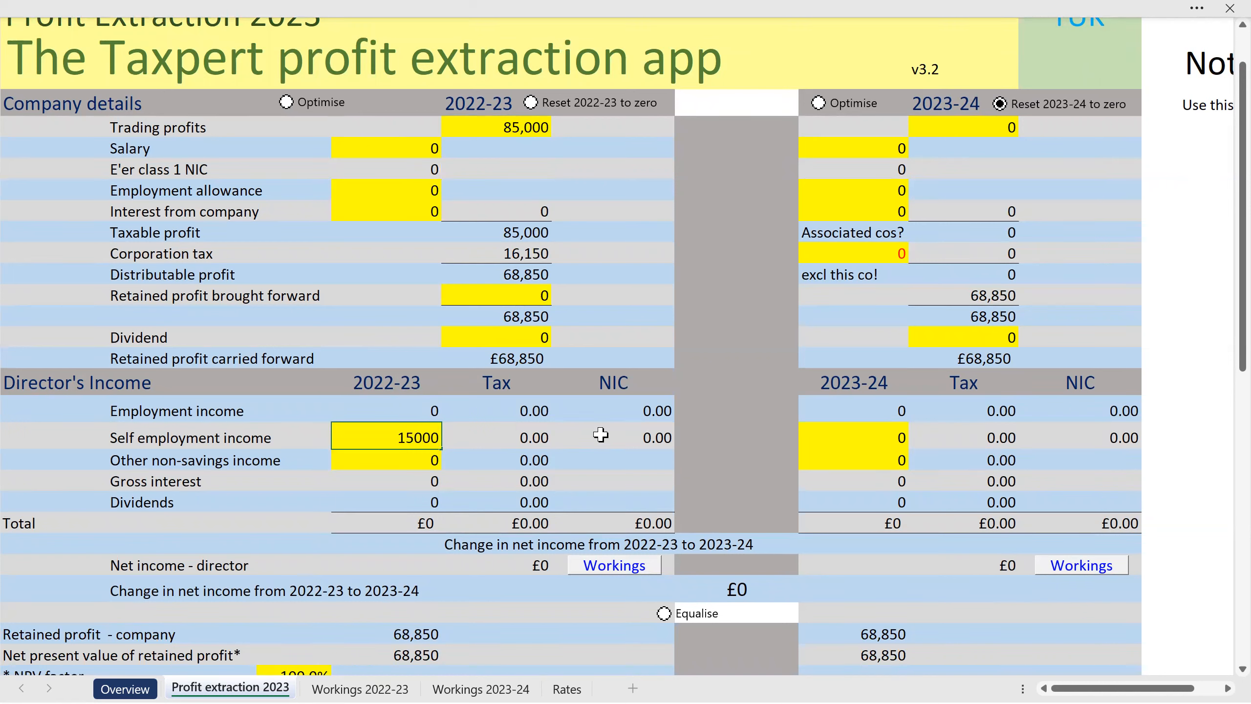
type("15000")
key("Return")
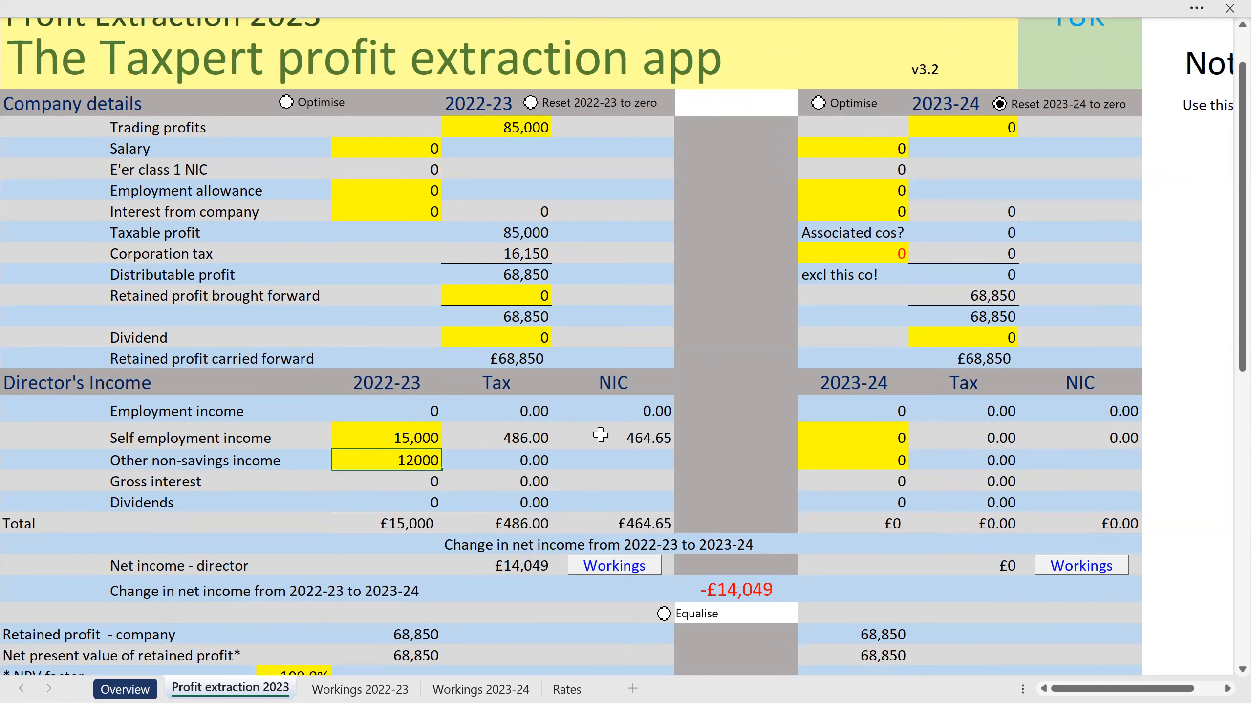
key("Return")
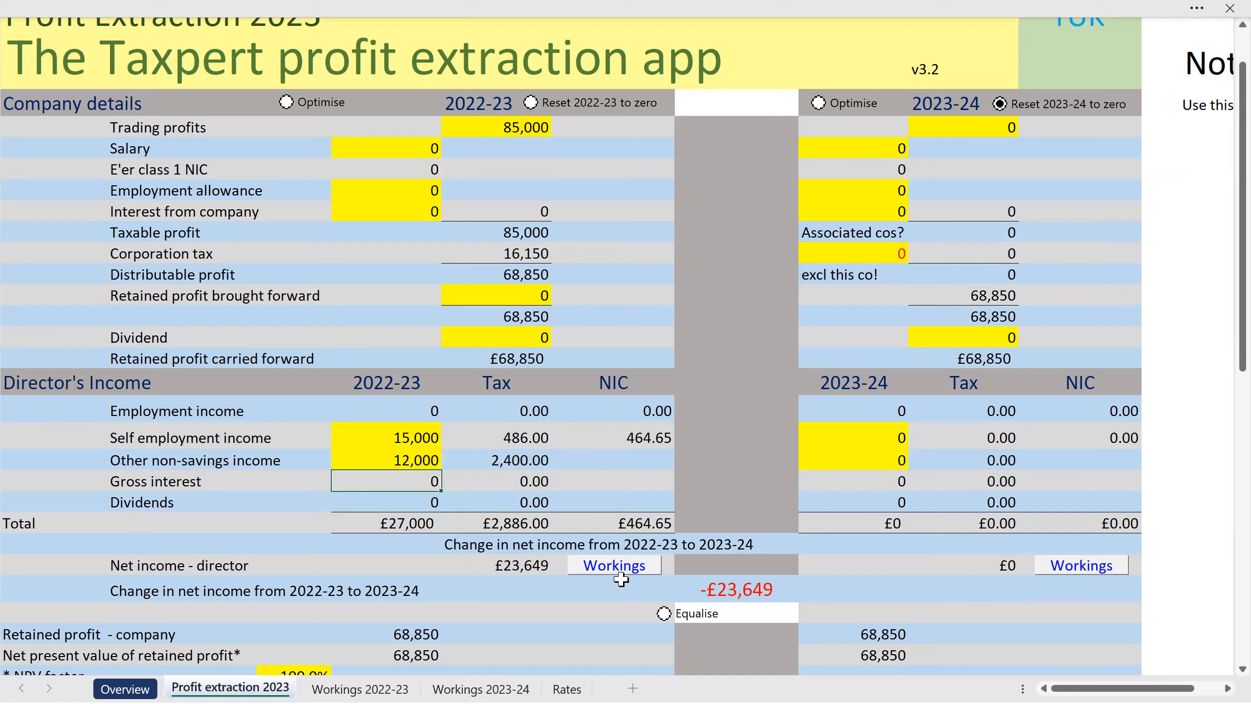
- Check the 2022-23 workings, and optimise the salary and dividend for 2022-23 on the Profit extraction 2023 sheet
left_click(603, 566)
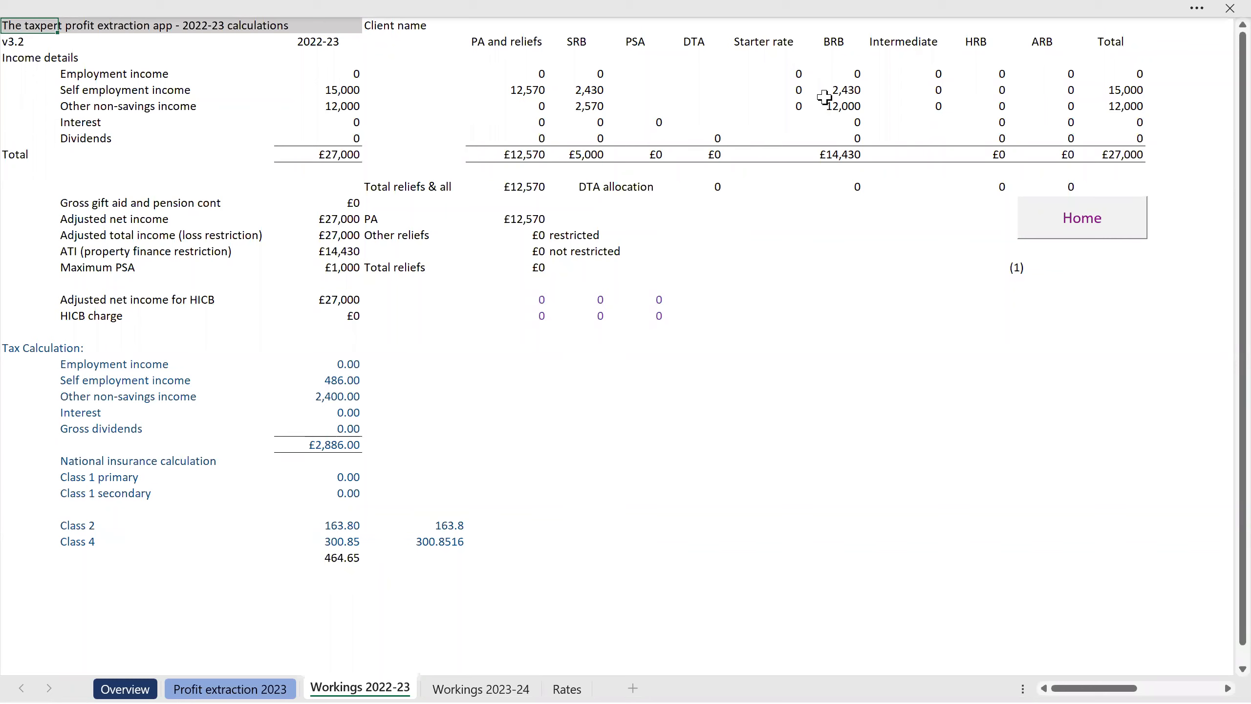
left_click(218, 684)
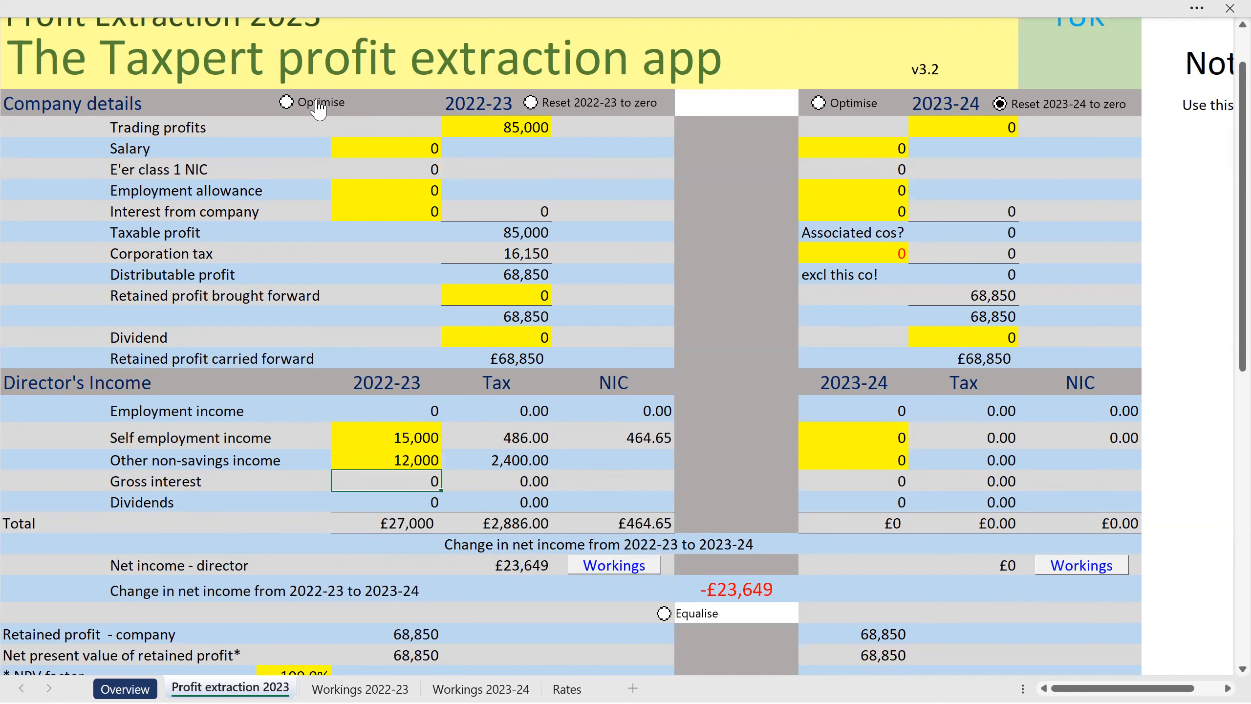
scroll(320, 111, "up", 1)
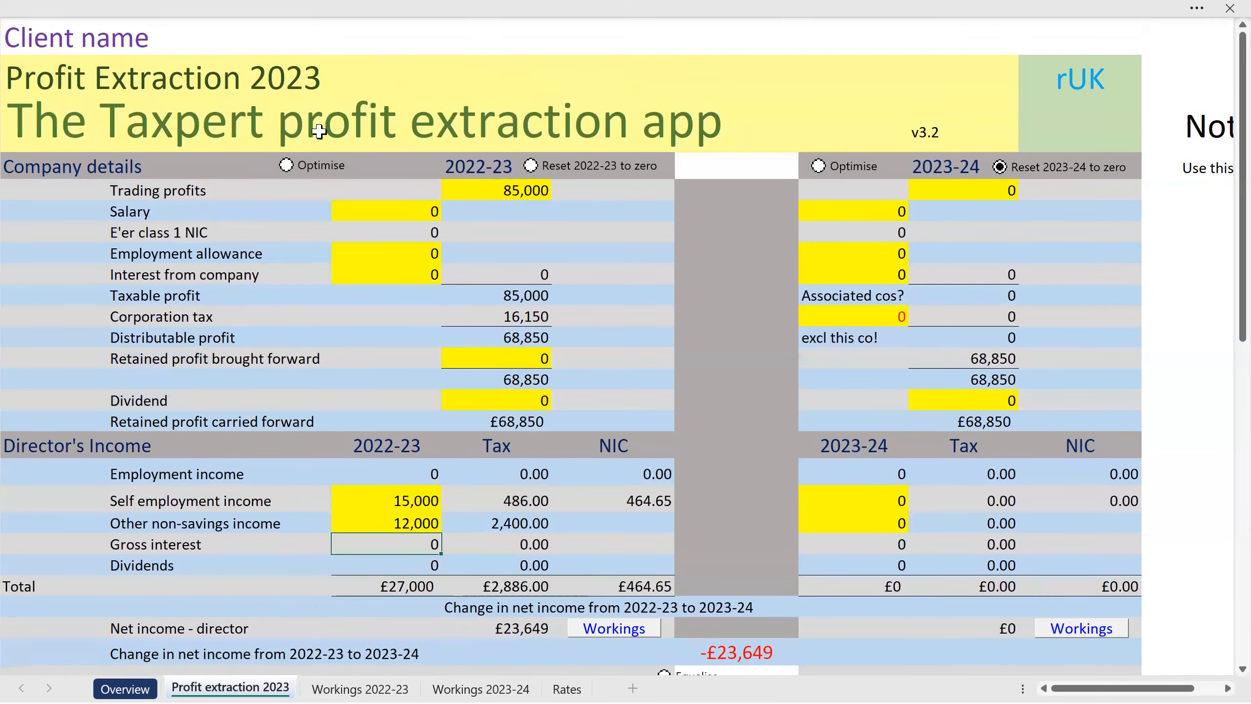
left_click(323, 170)
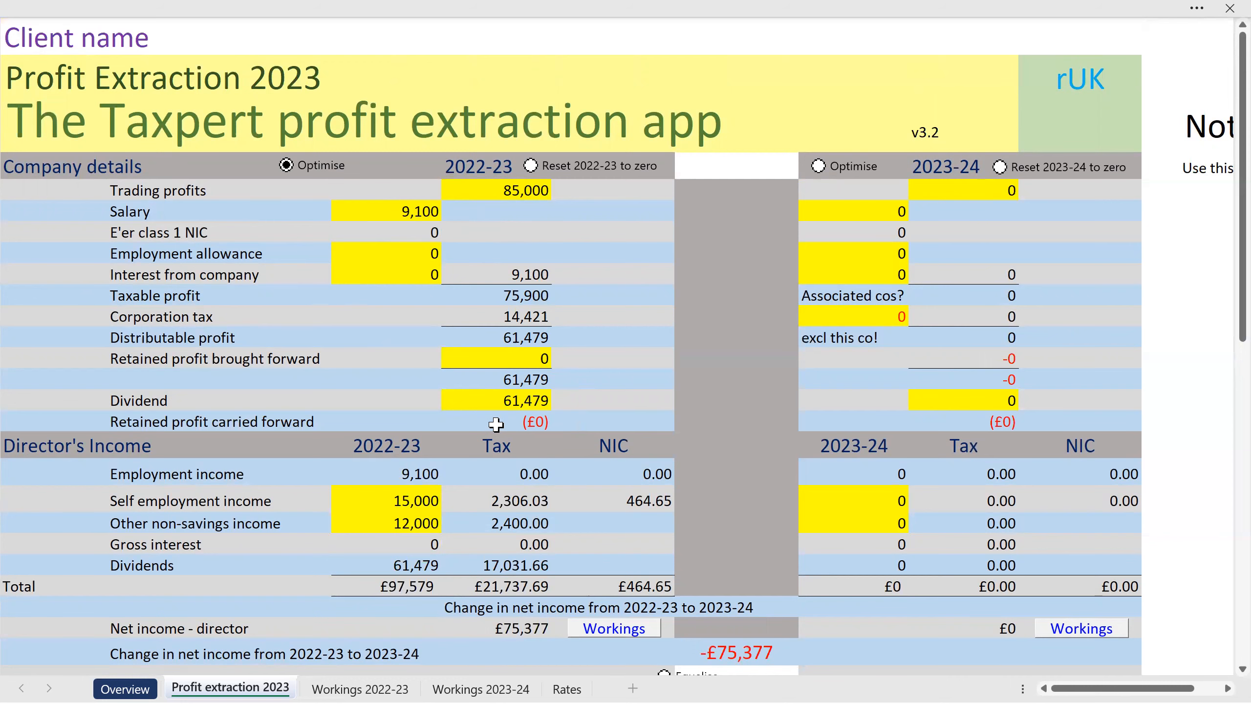
- Switch the State pension age option below the totals to Yes and back to No
scroll(496, 423, "down", 1)
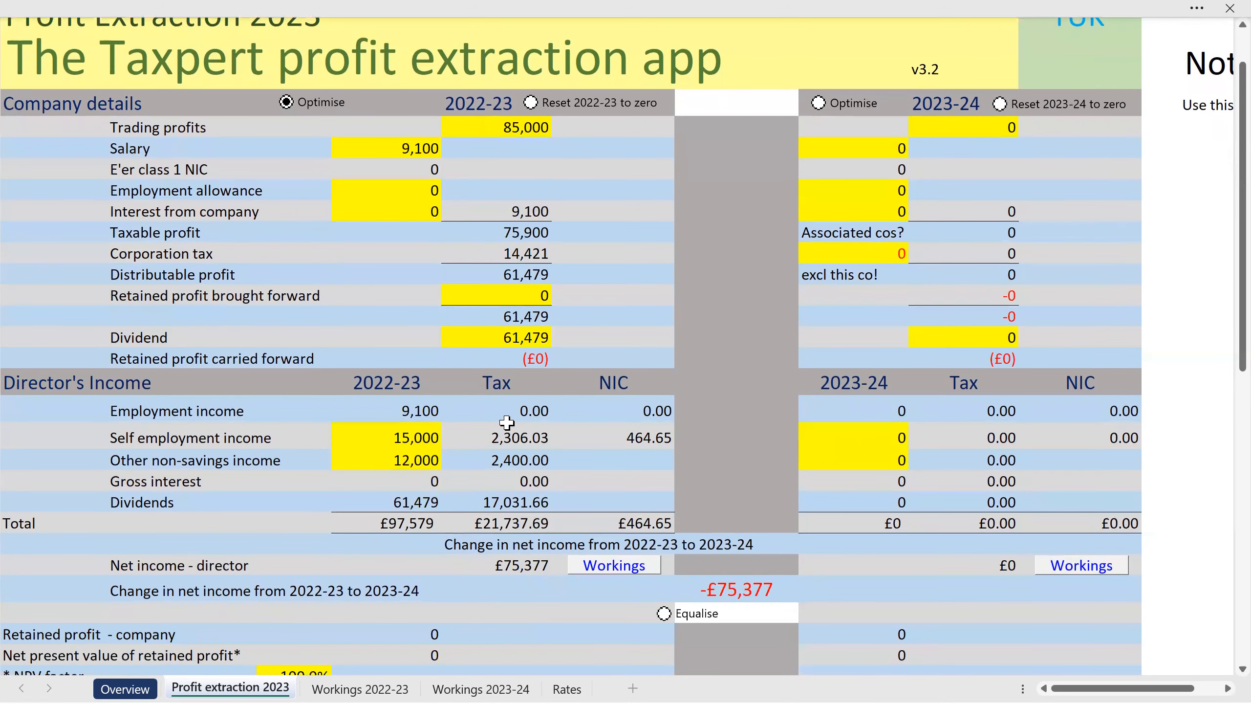
scroll(508, 421, "down", 1)
scroll(509, 420, "down", 1)
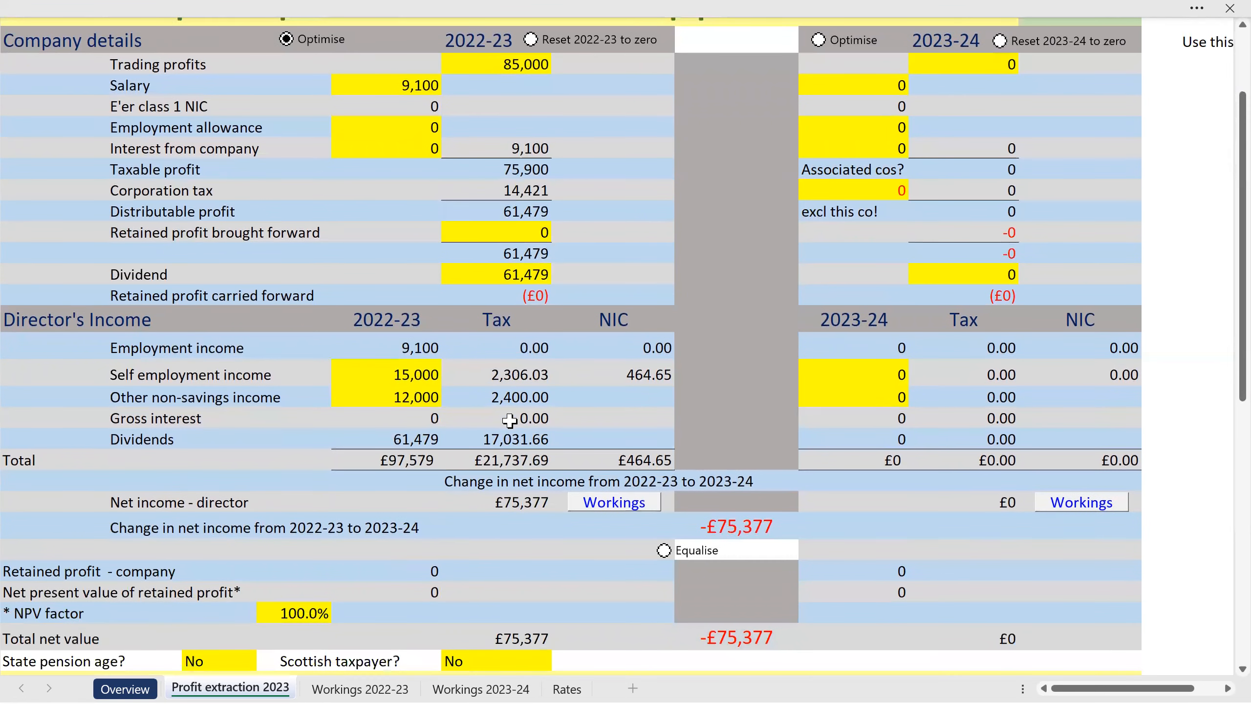
scroll(458, 417, "down", 1)
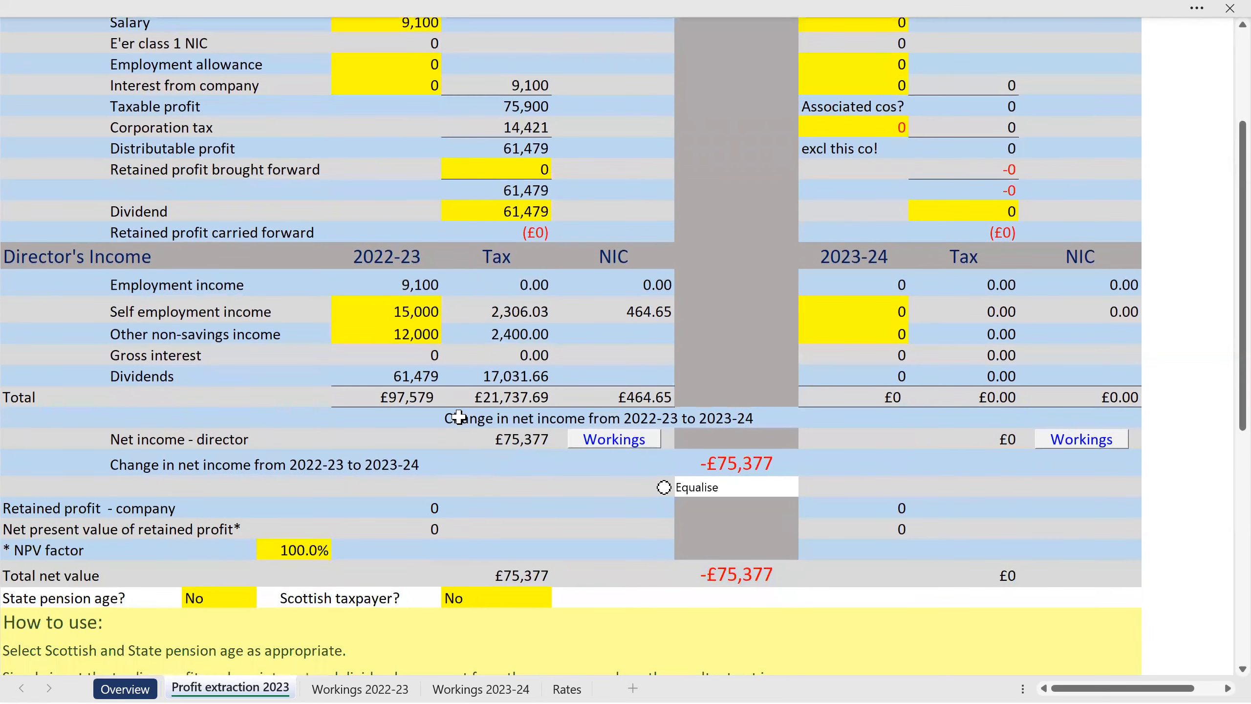
scroll(459, 417, "down", 1)
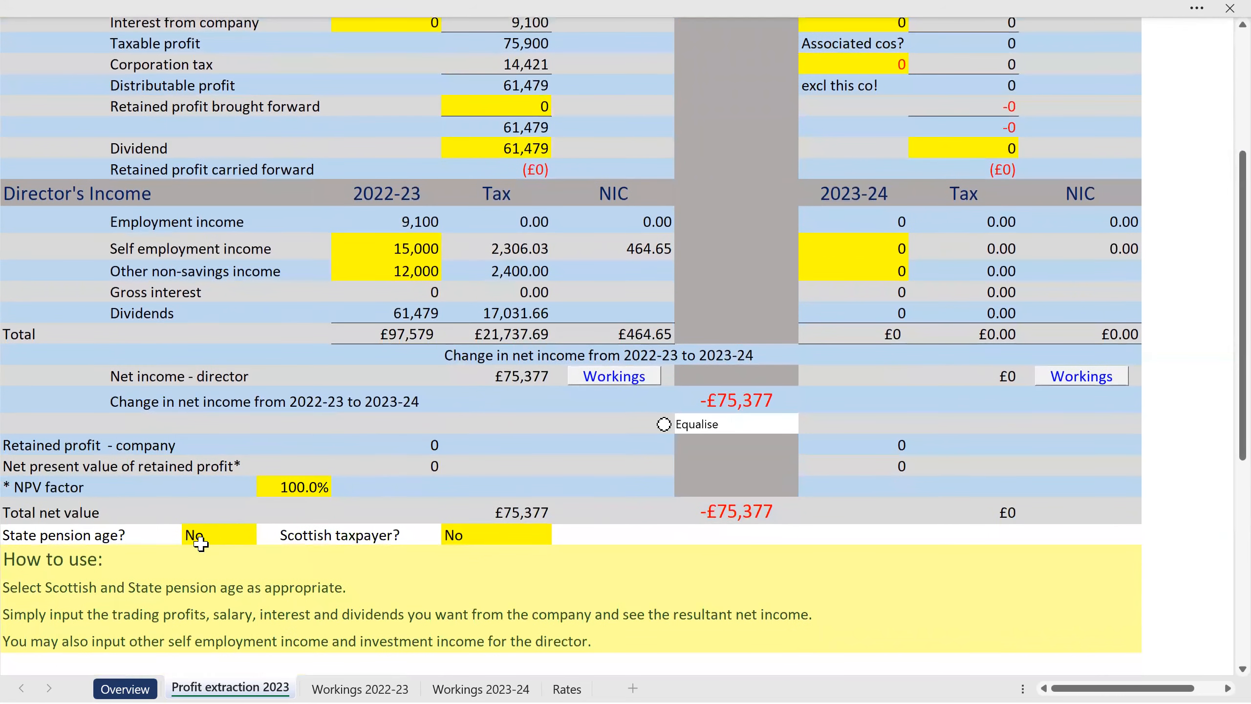
left_click(220, 536)
left_click(265, 536)
left_click(264, 536)
left_click(246, 555)
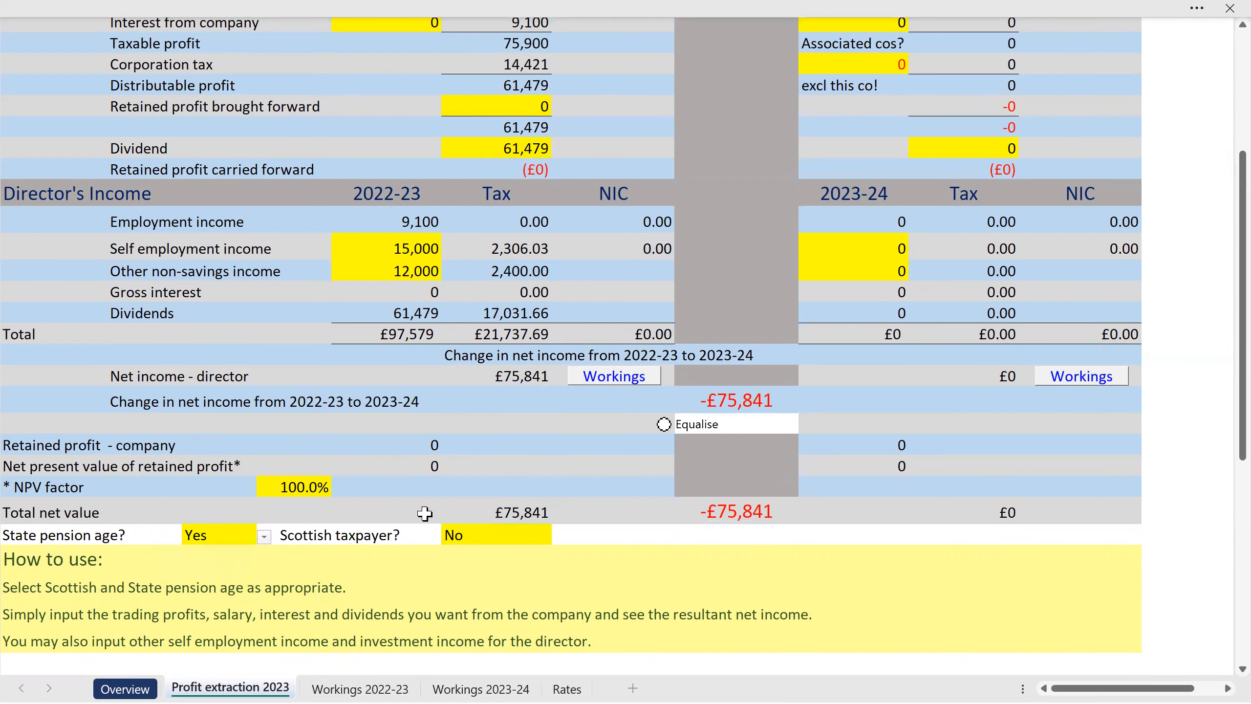
left_click(264, 537)
left_click(249, 567)
- Switch the Scottish taxpayer option to Aye and back to No
left_click(498, 537)
left_click(559, 537)
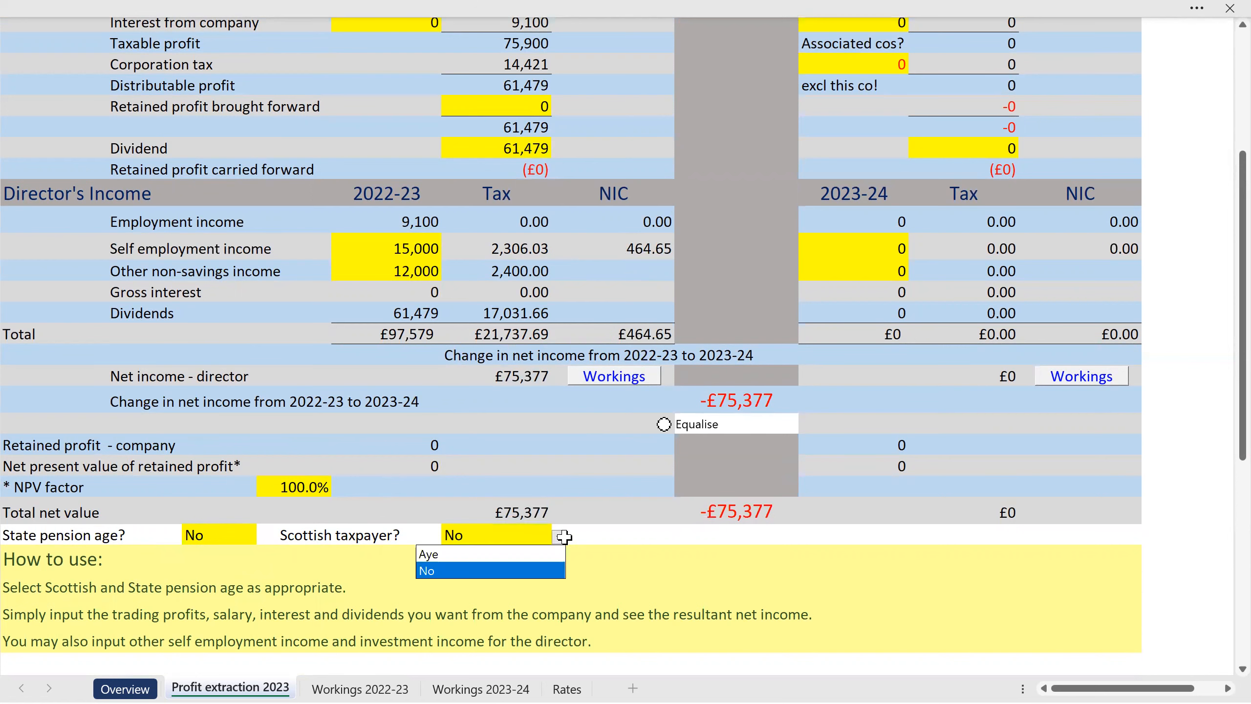
left_click(495, 555)
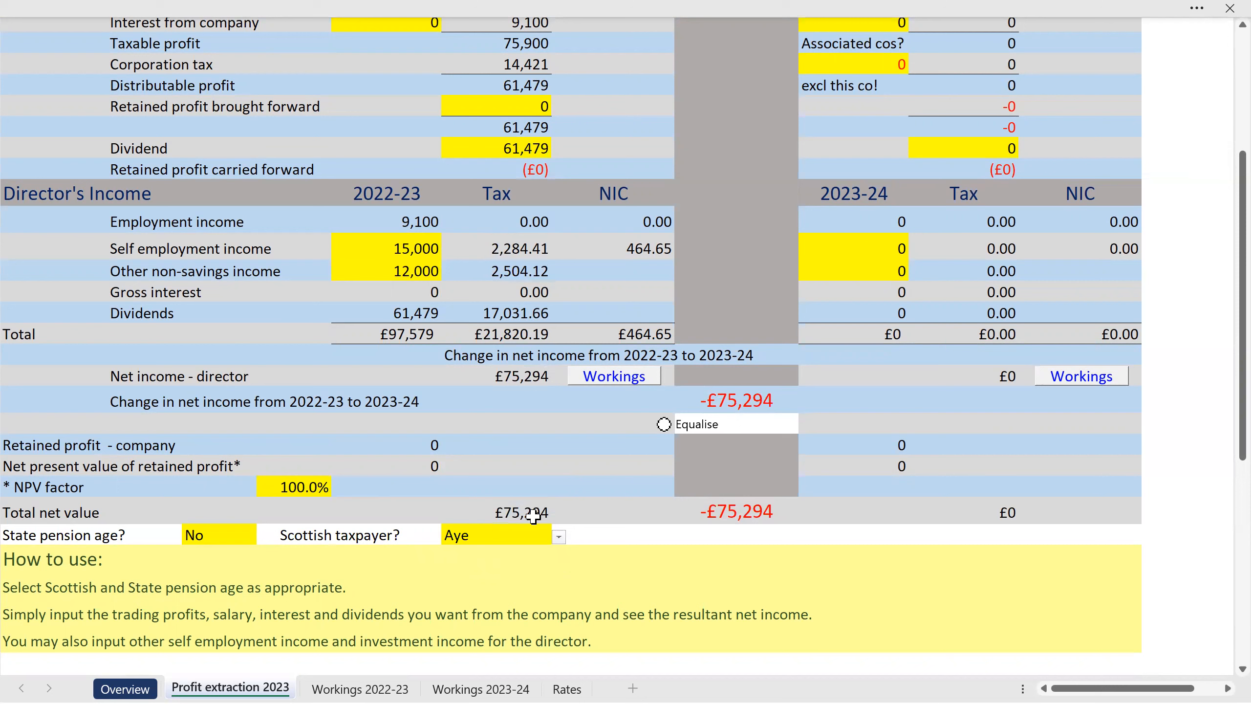
left_click(558, 538)
left_click(496, 570)
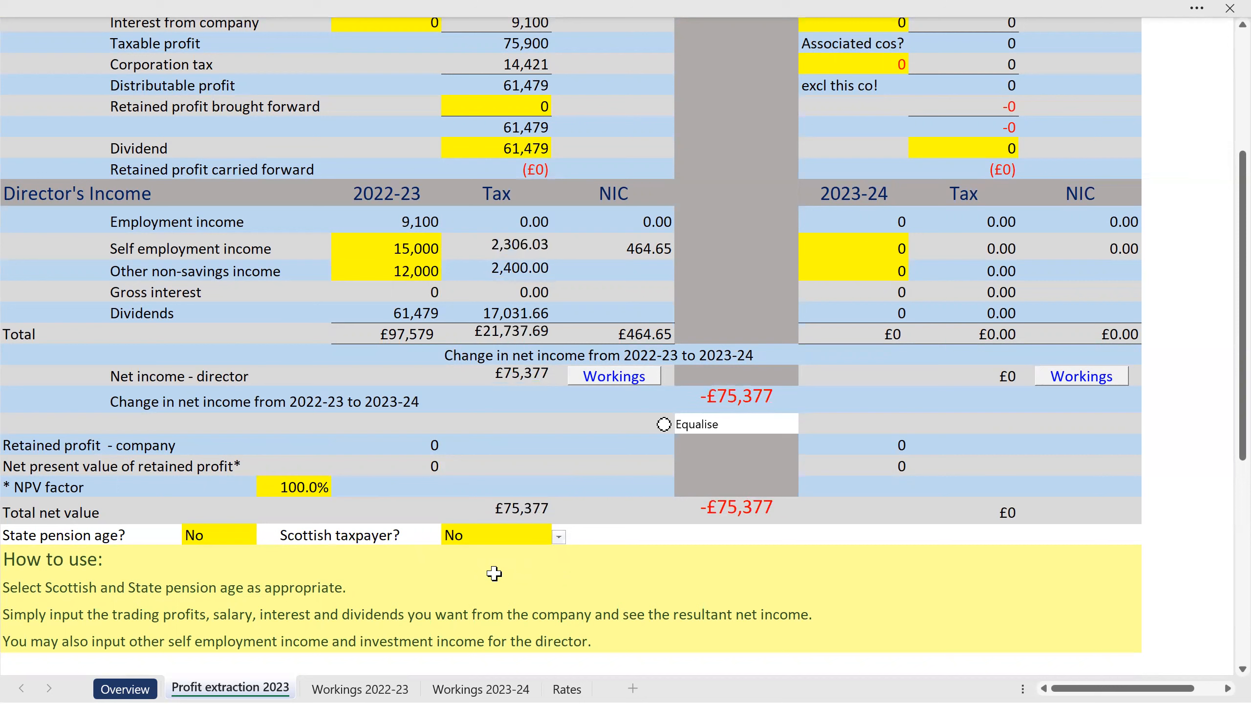
- Set the company's 2023-24 trading profits to 100,000
scroll(506, 535, "up", 3)
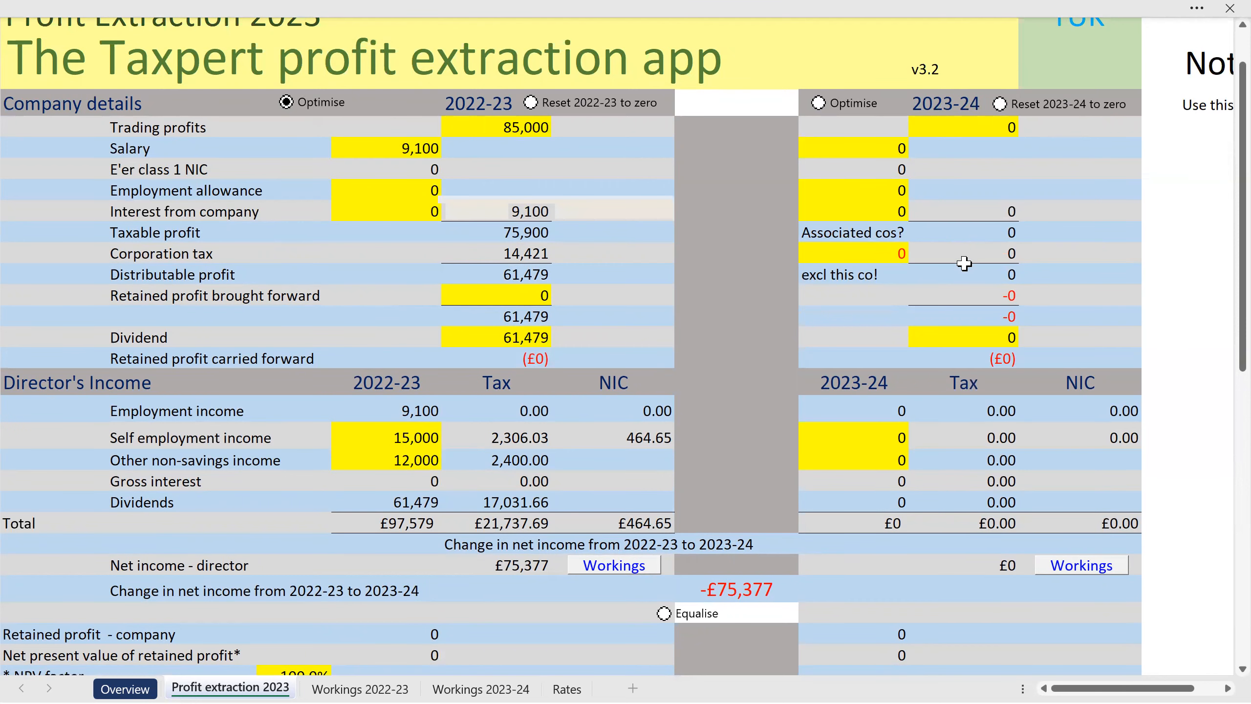
scroll(961, 247, "up", 2)
scroll(979, 226, "down", 8)
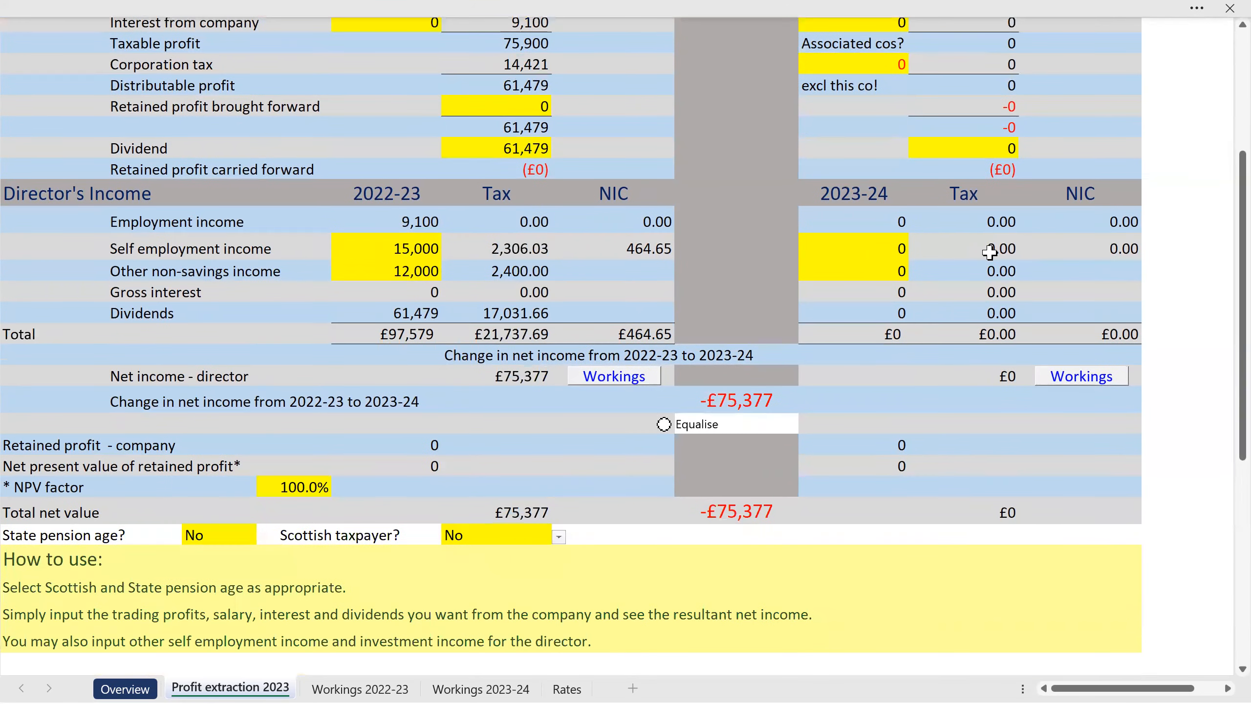
scroll(990, 252, "up", 8)
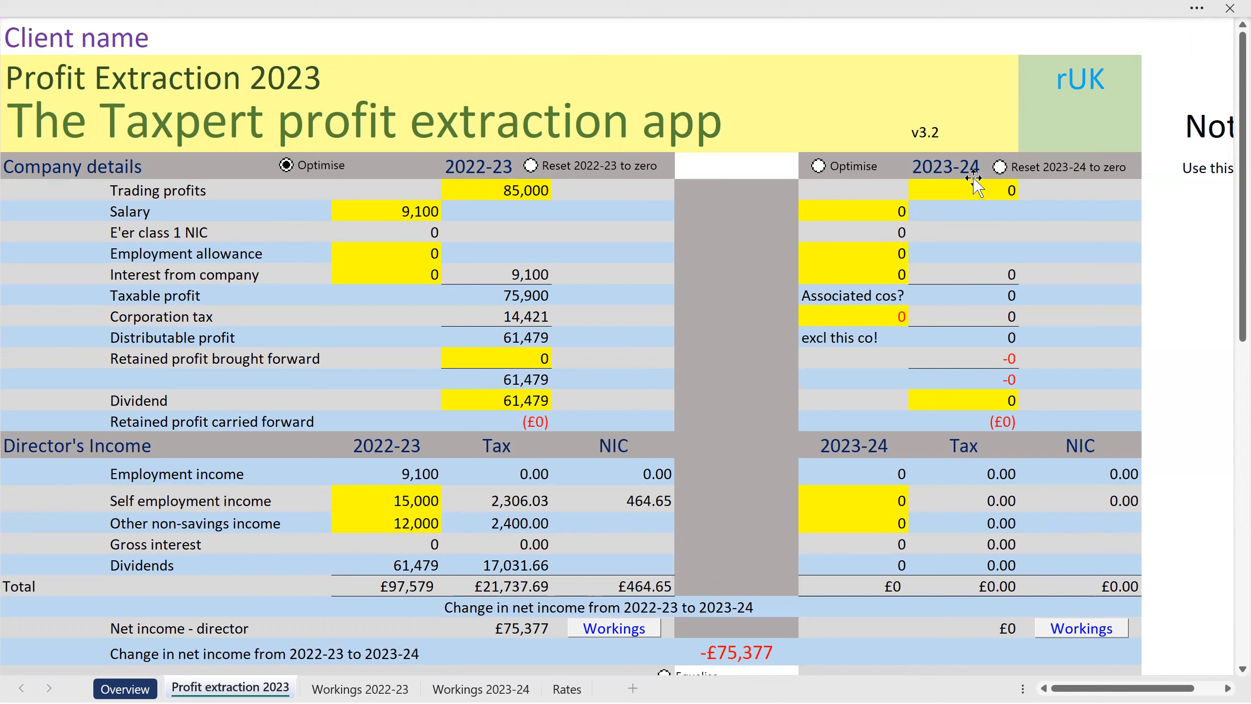
type("100,000")
key("Return")
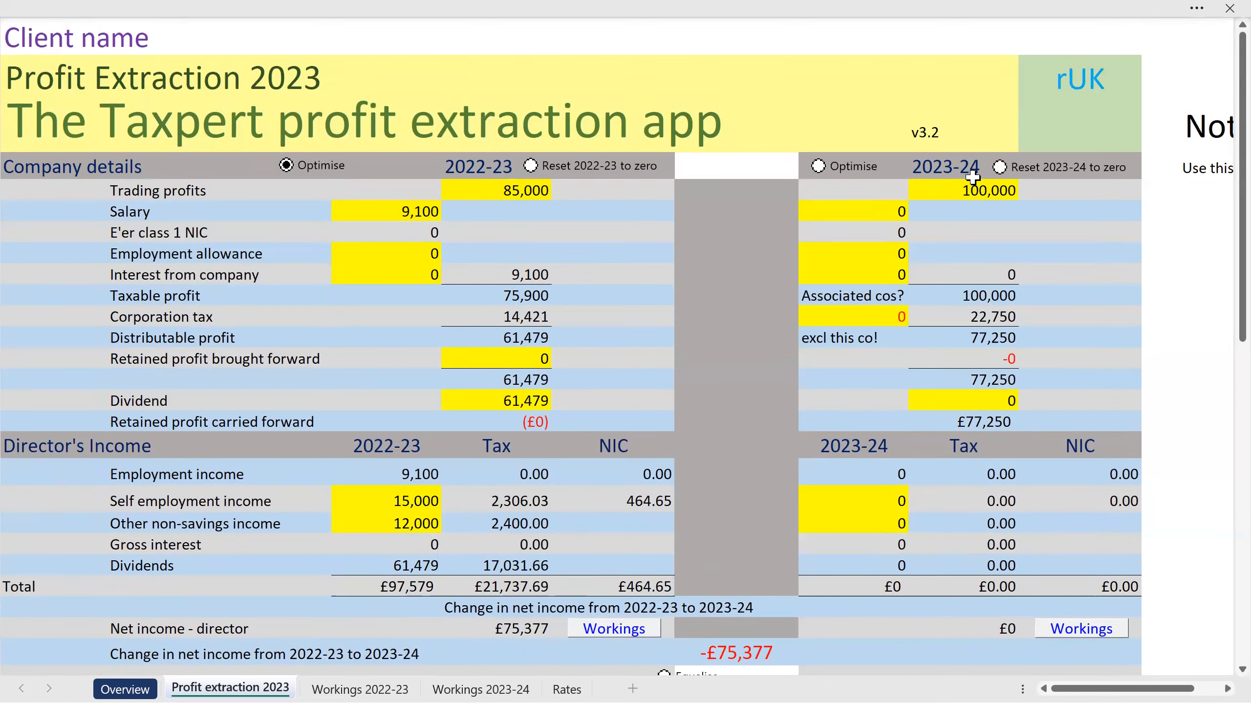
- Reset the 2022-23 values to zero, and optimise the 2023-24 salary and dividend, checking the 2023-24 workings
left_click(608, 172)
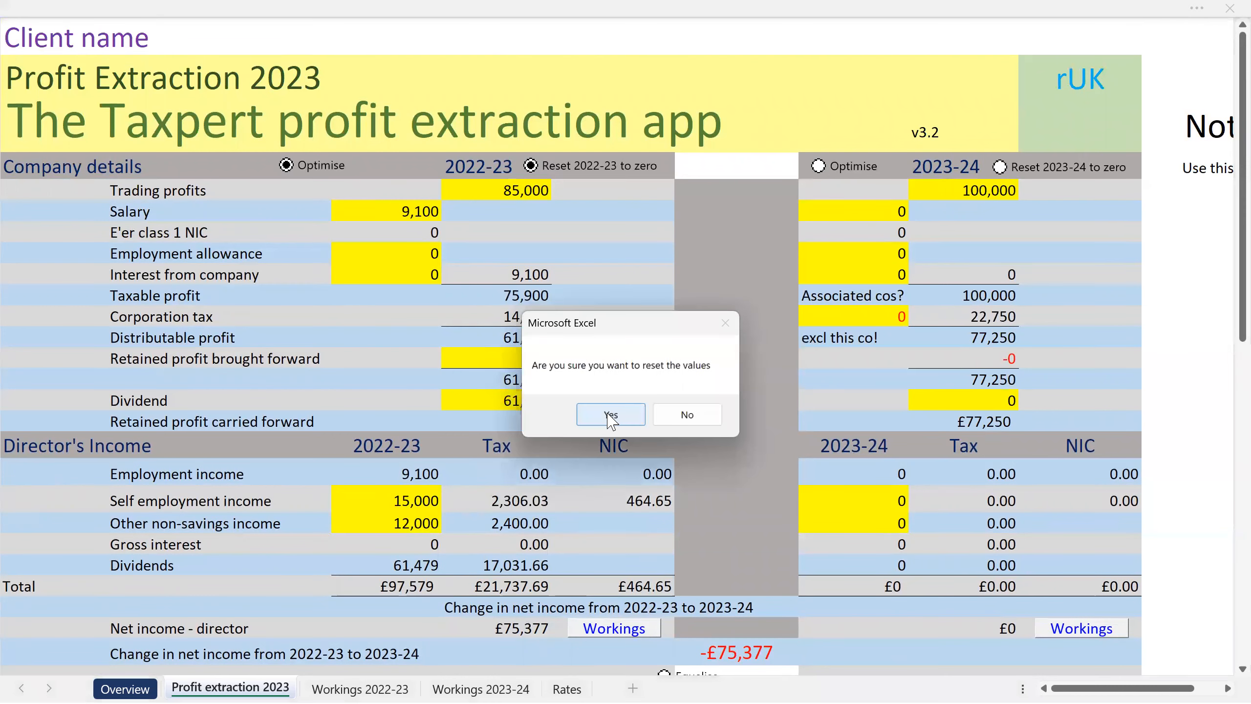
left_click(610, 416)
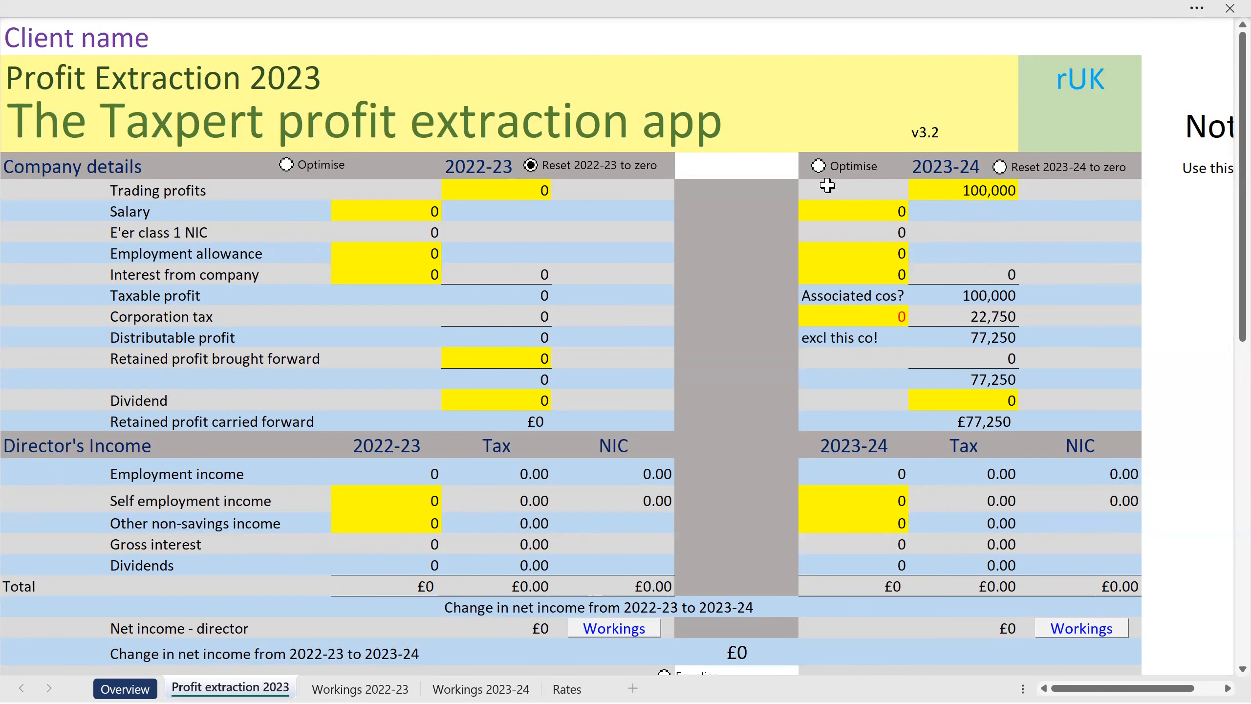
left_click(857, 166)
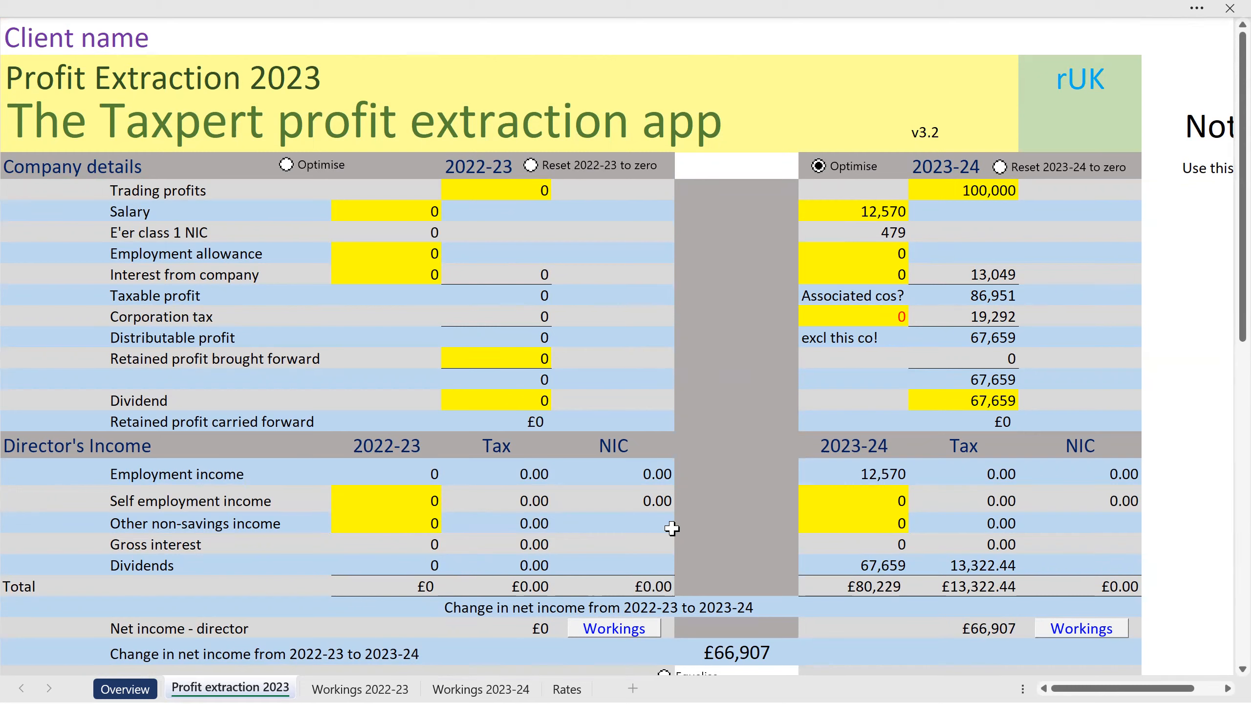
left_click(497, 686)
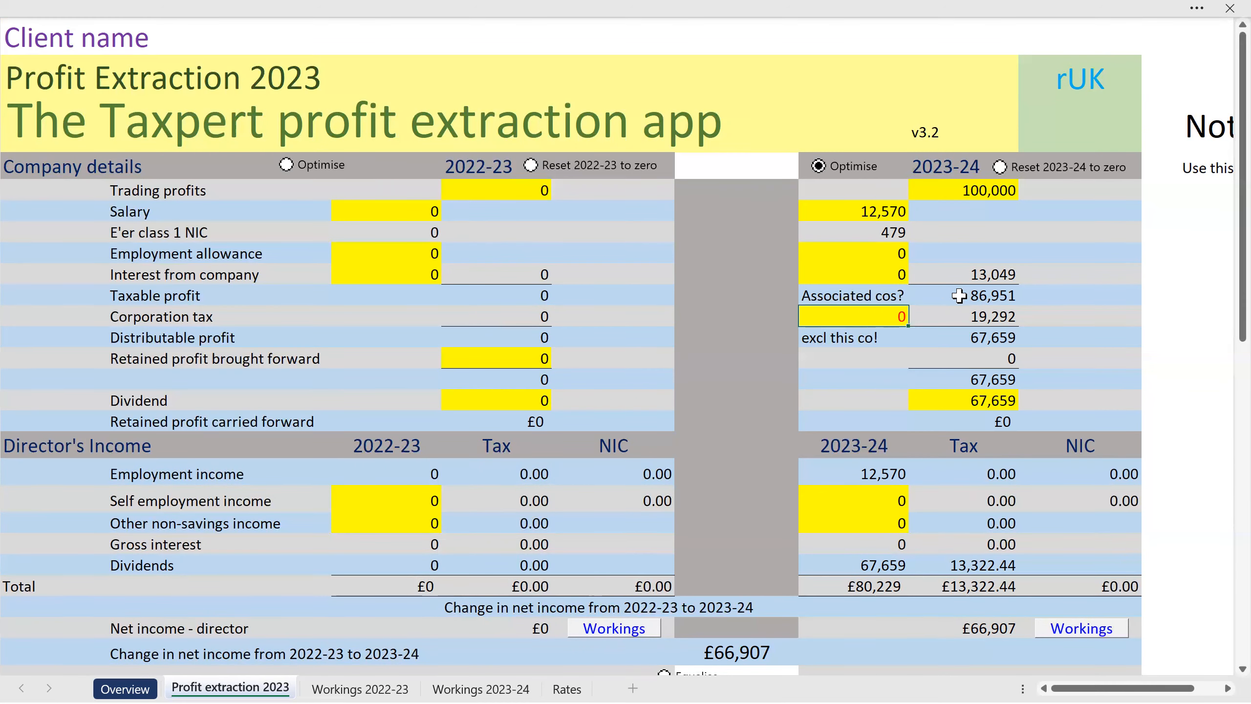
- Reset the 2023-24 values to zero and re-enter the 2023-24 trading profits as 100,000
left_click(1074, 168)
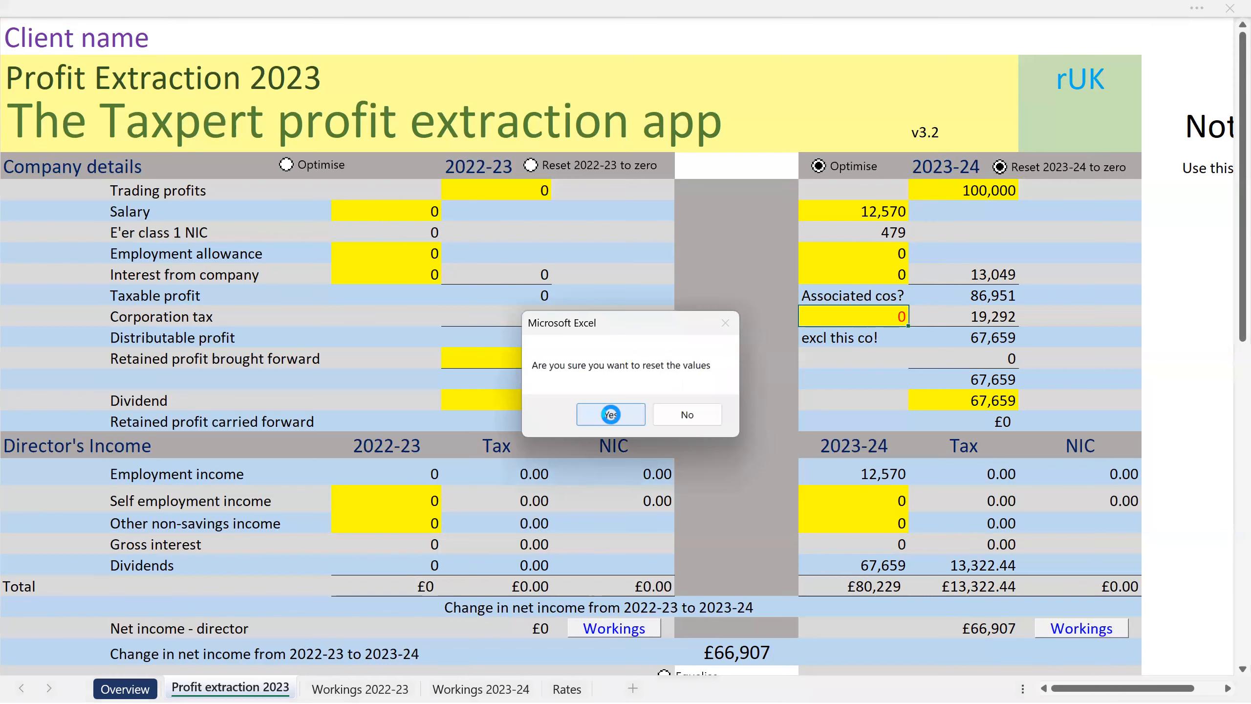
left_click(612, 415)
left_click(923, 196)
type("1")
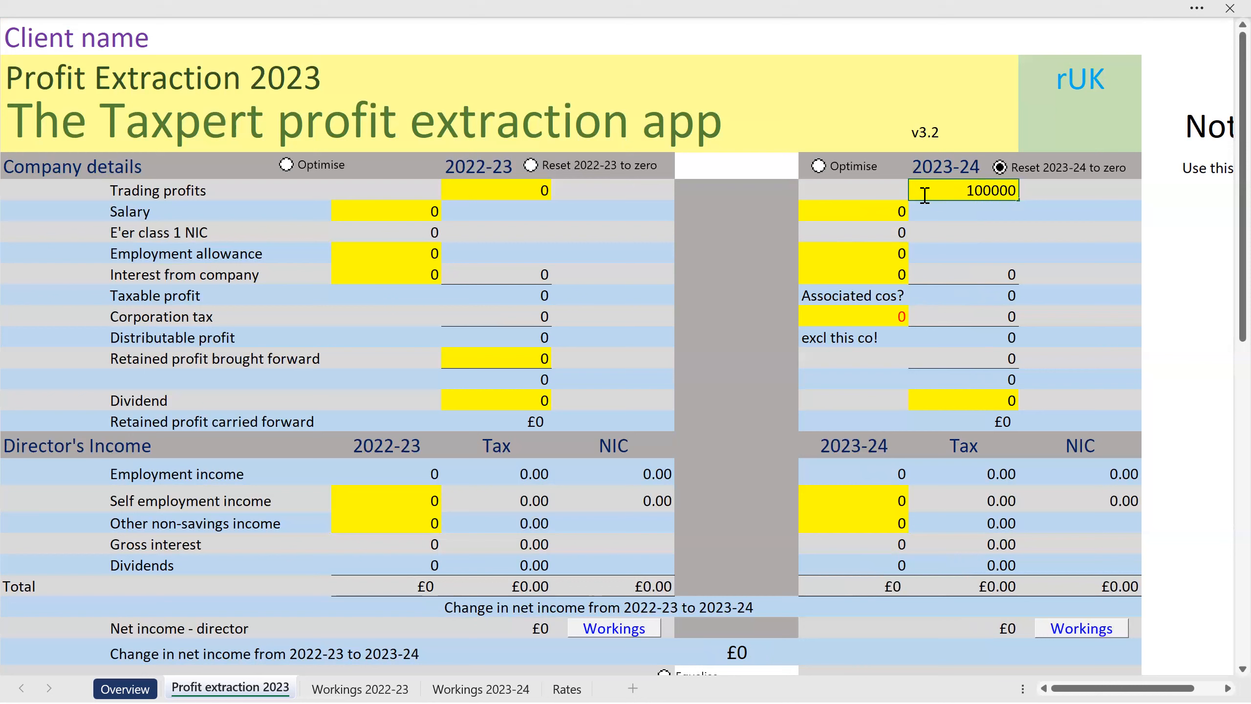
key("Return")
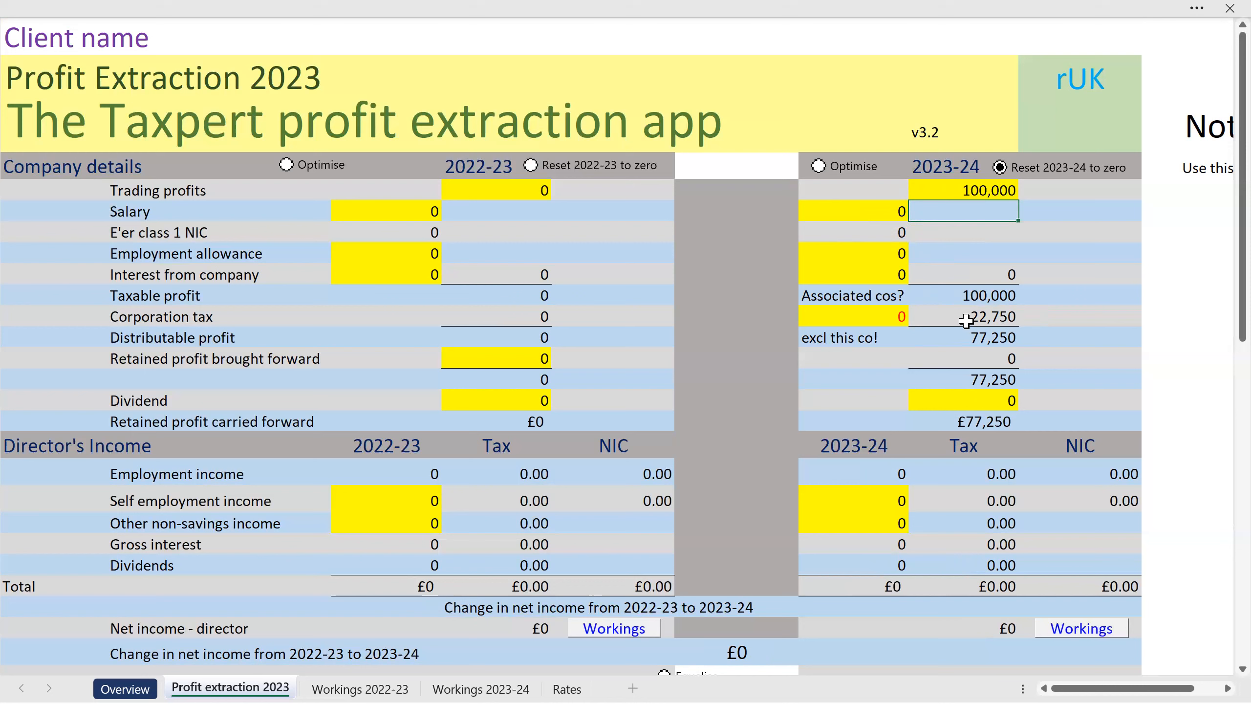
- Set the number of associated companies for 2023-24 to 1 and optimise that year's salary and dividend
left_click(895, 316)
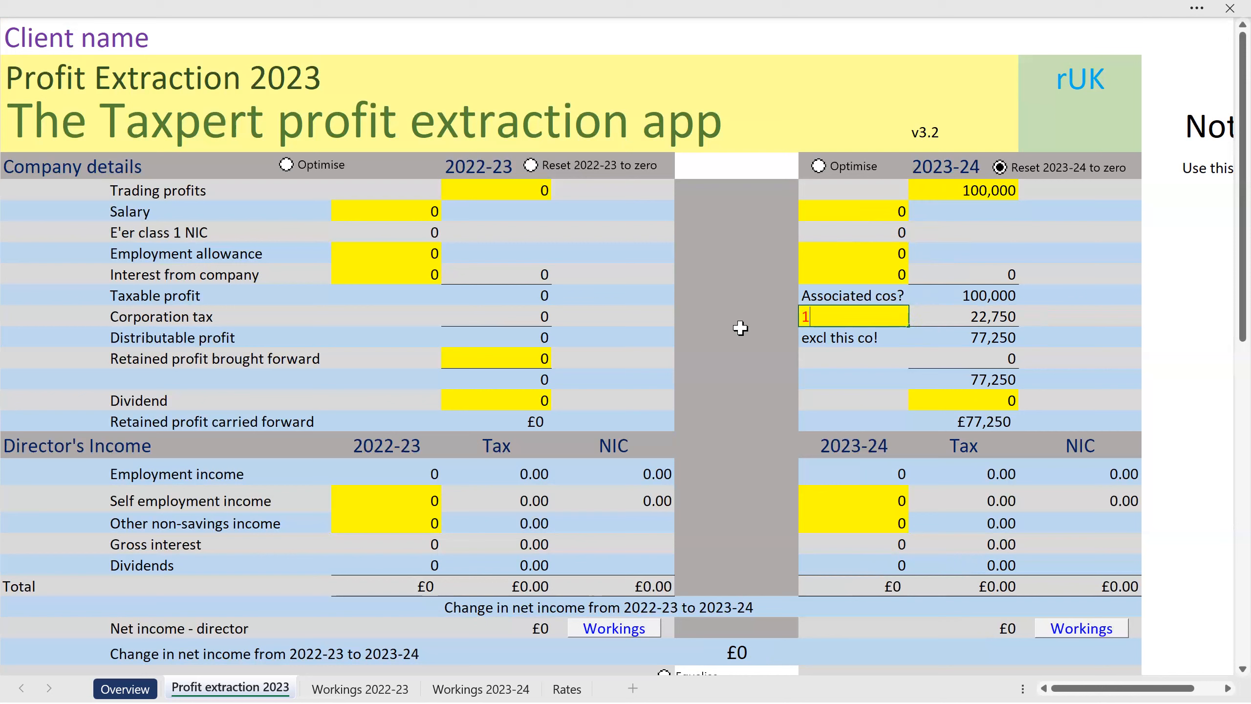
key("Return")
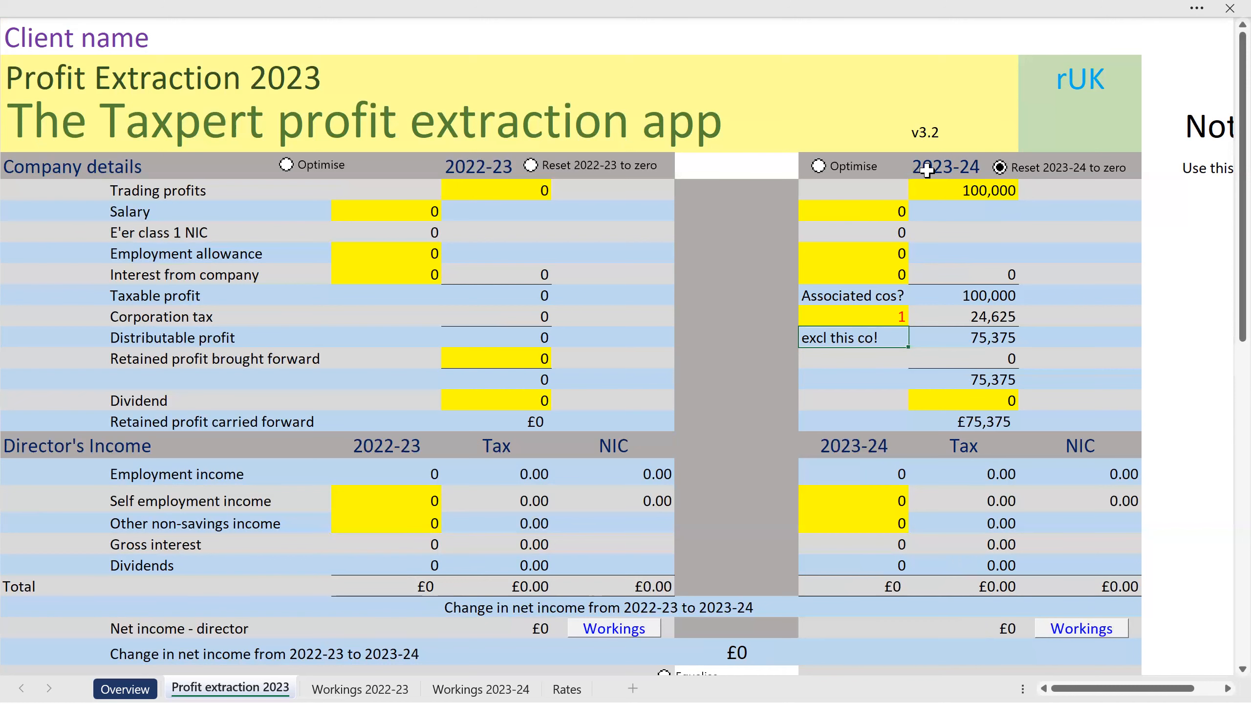
left_click(841, 168)
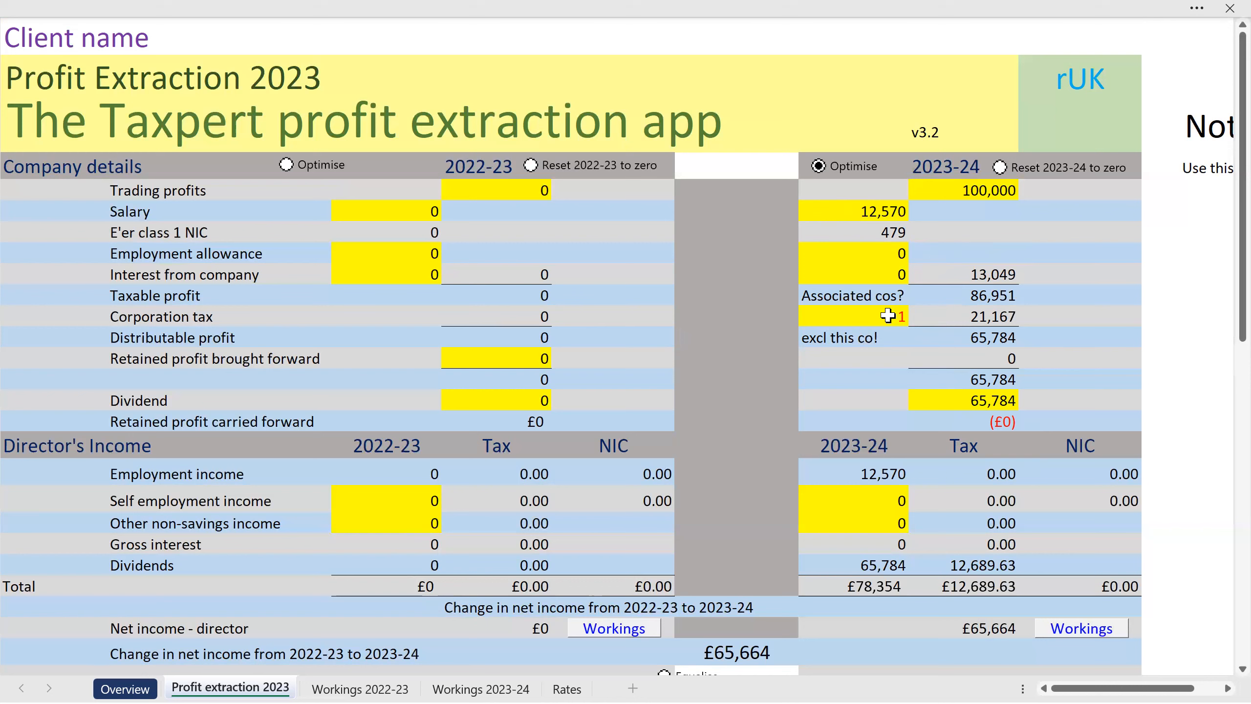
- Set the number of associated companies for 2023-24 to 8 and check the effect on the company and director figures
key("Return")
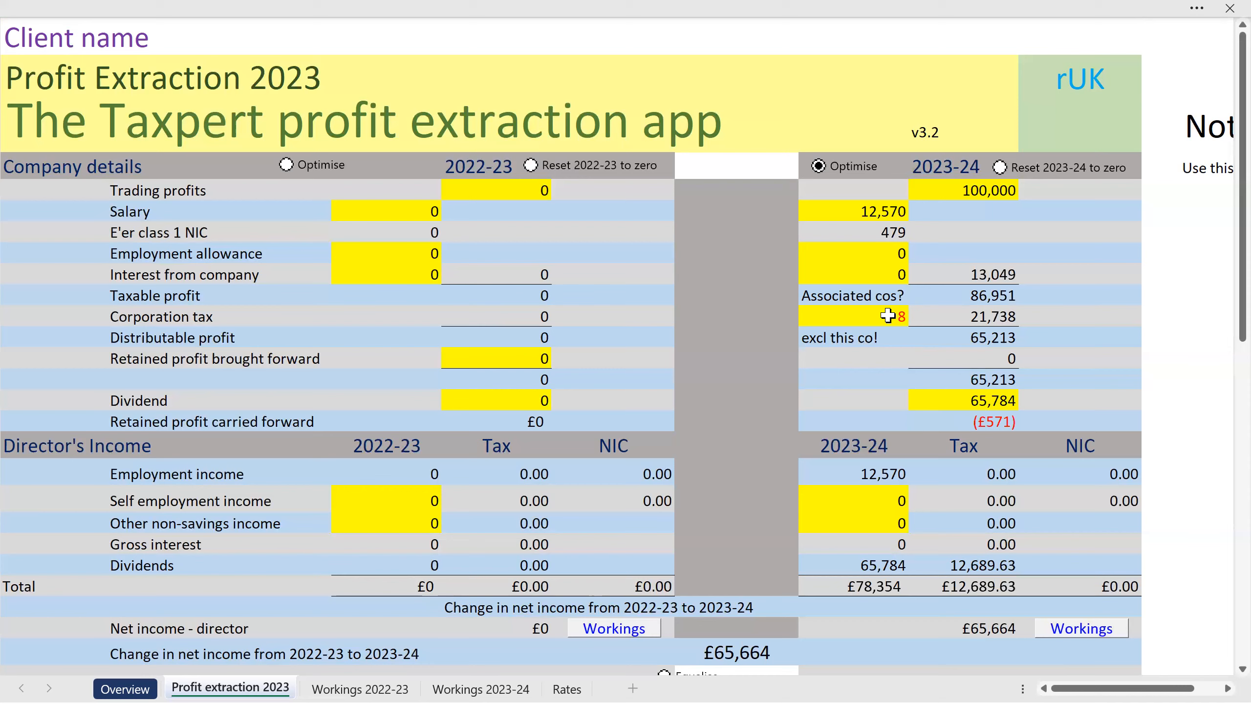
scroll(882, 316, "down", 1)
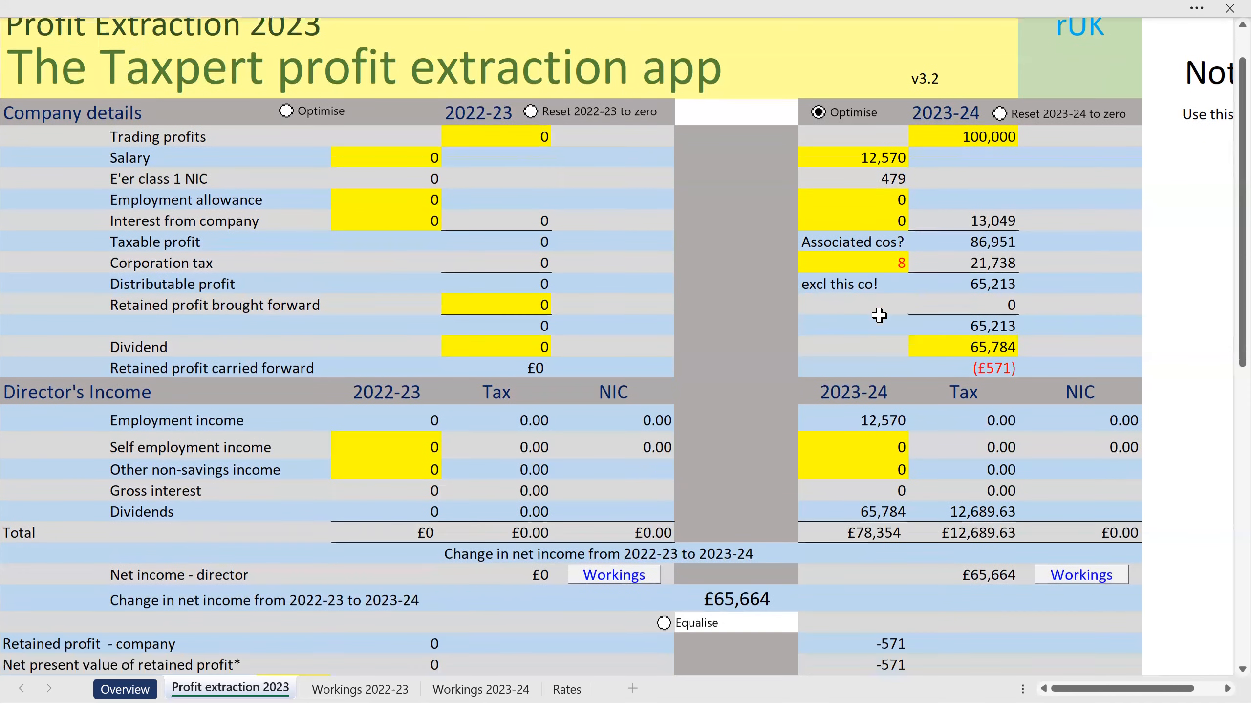
scroll(879, 316, "down", 1)
scroll(877, 315, "up", 2)
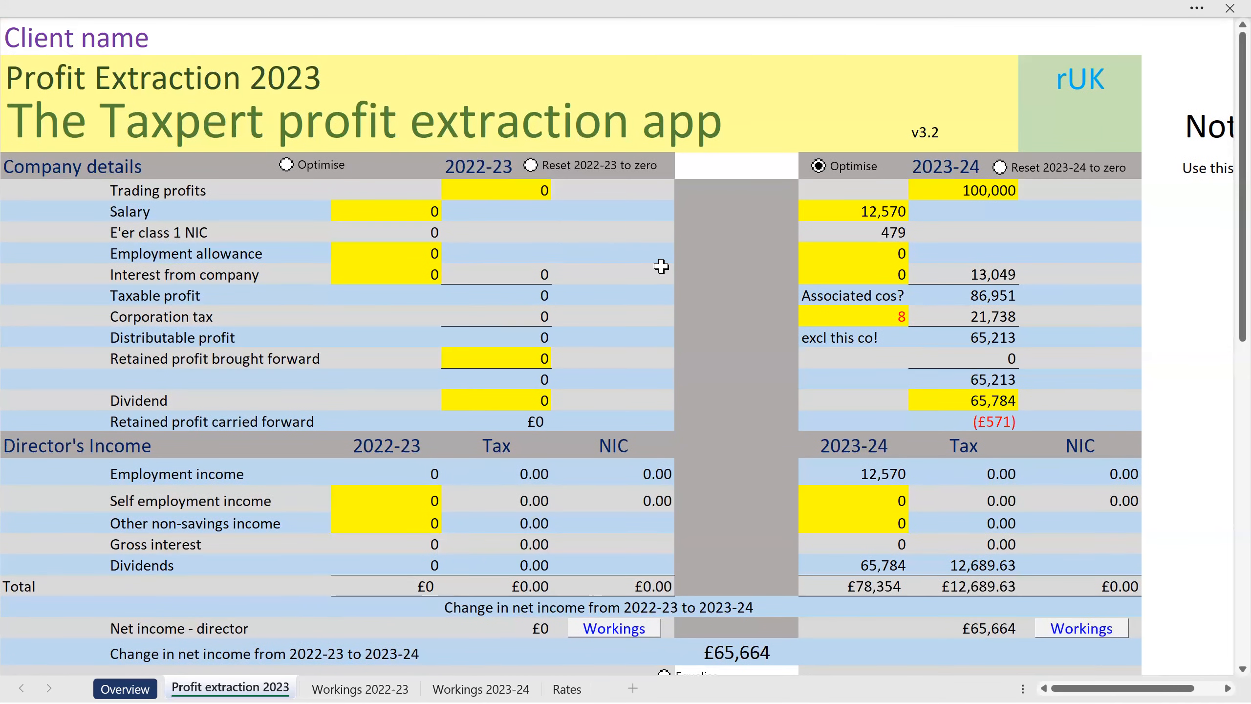
- Set the company's 2022-23 trading profits to 150,000 and optimise the 2022-23 salary and dividend
left_click(491, 185)
type("150,000")
key("Return")
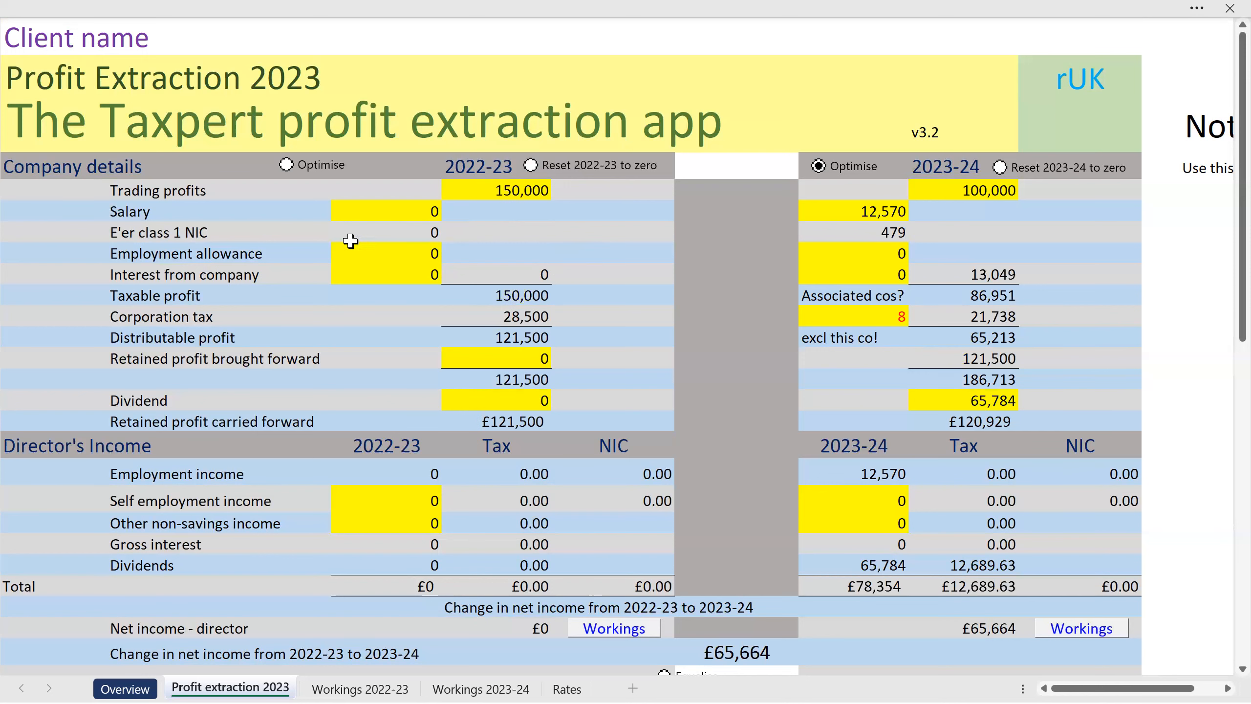
left_click(286, 165)
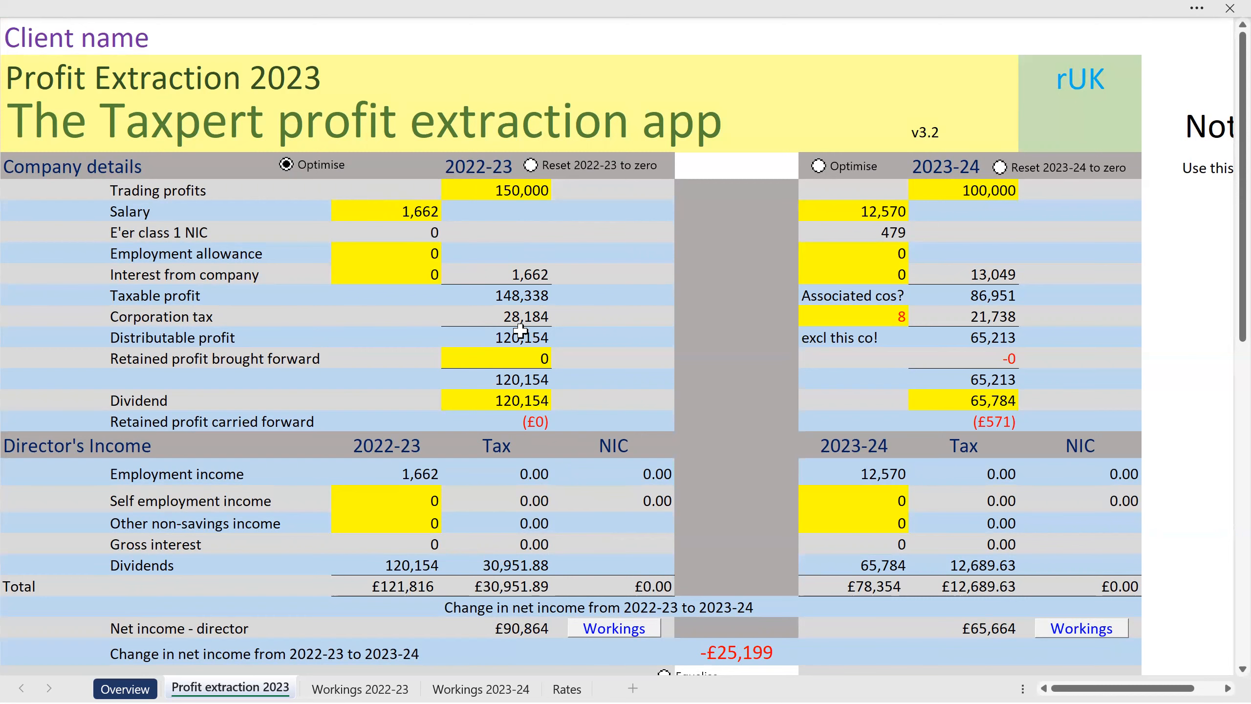
- Equalise the director's net income between 2022-23 and 2023-24 and check the resulting 2023-24 dividend and retained profit
scroll(489, 408, "down", 1)
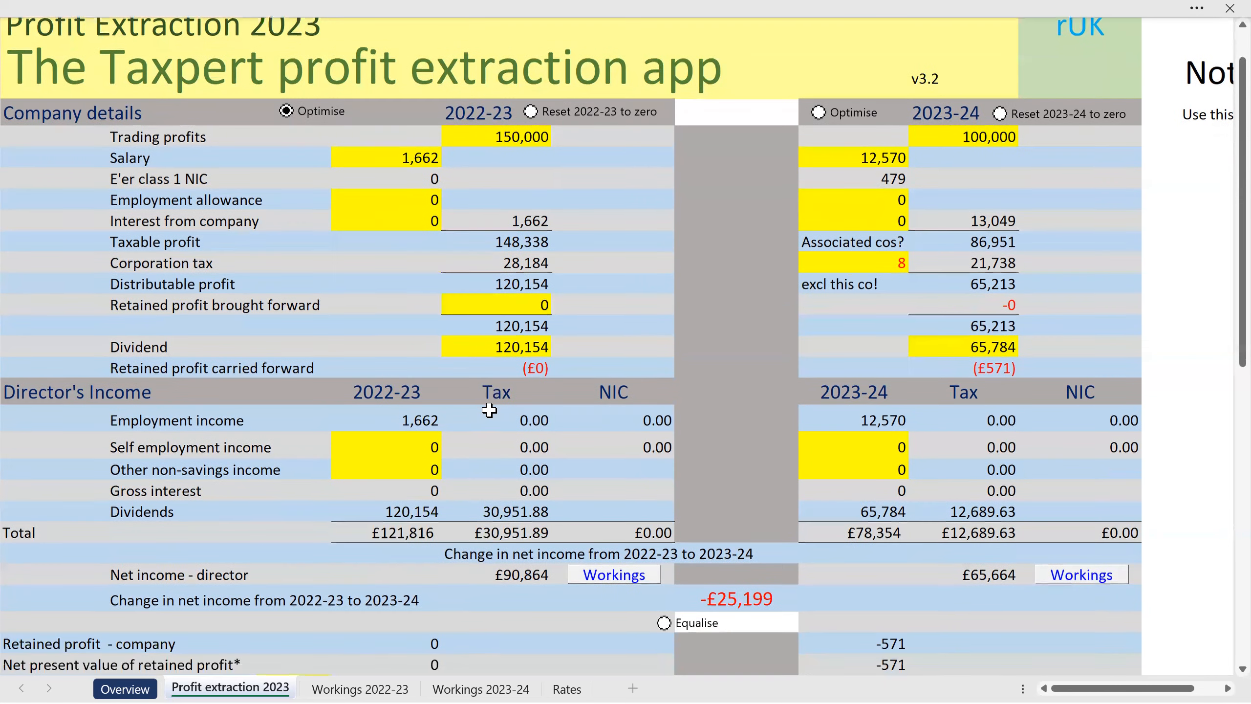
scroll(490, 408, "down", 3)
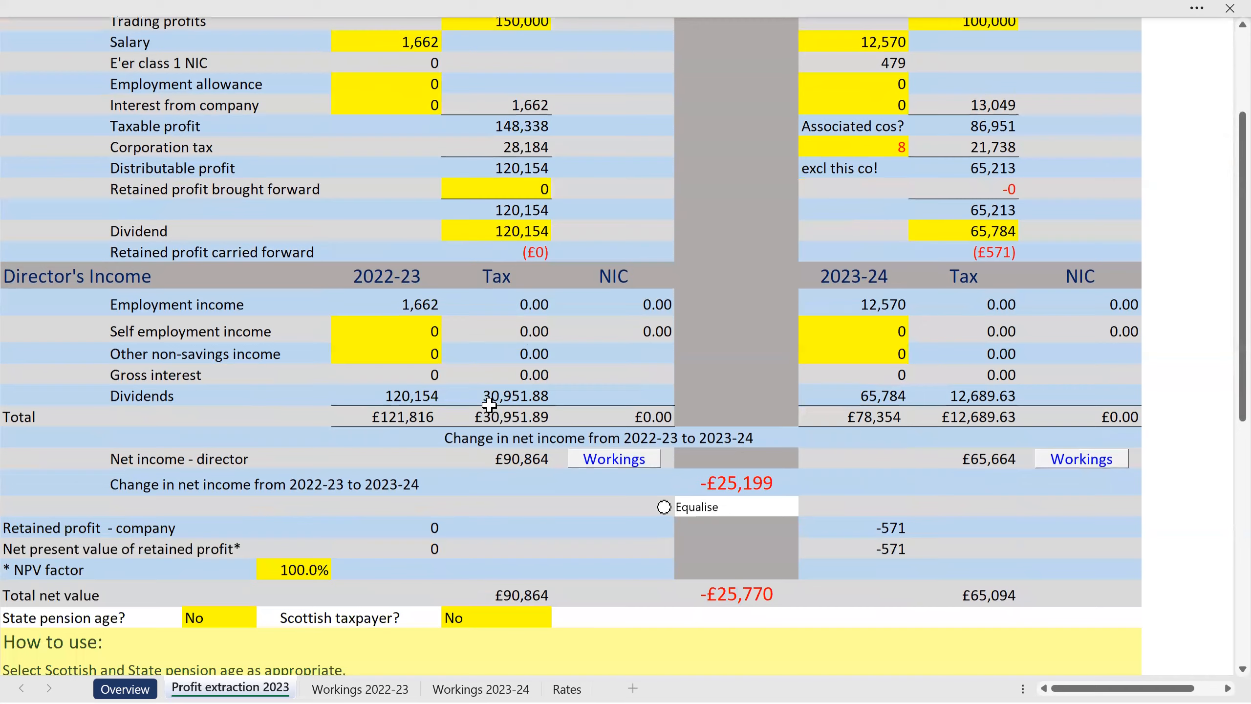
scroll(490, 405, "down", 1)
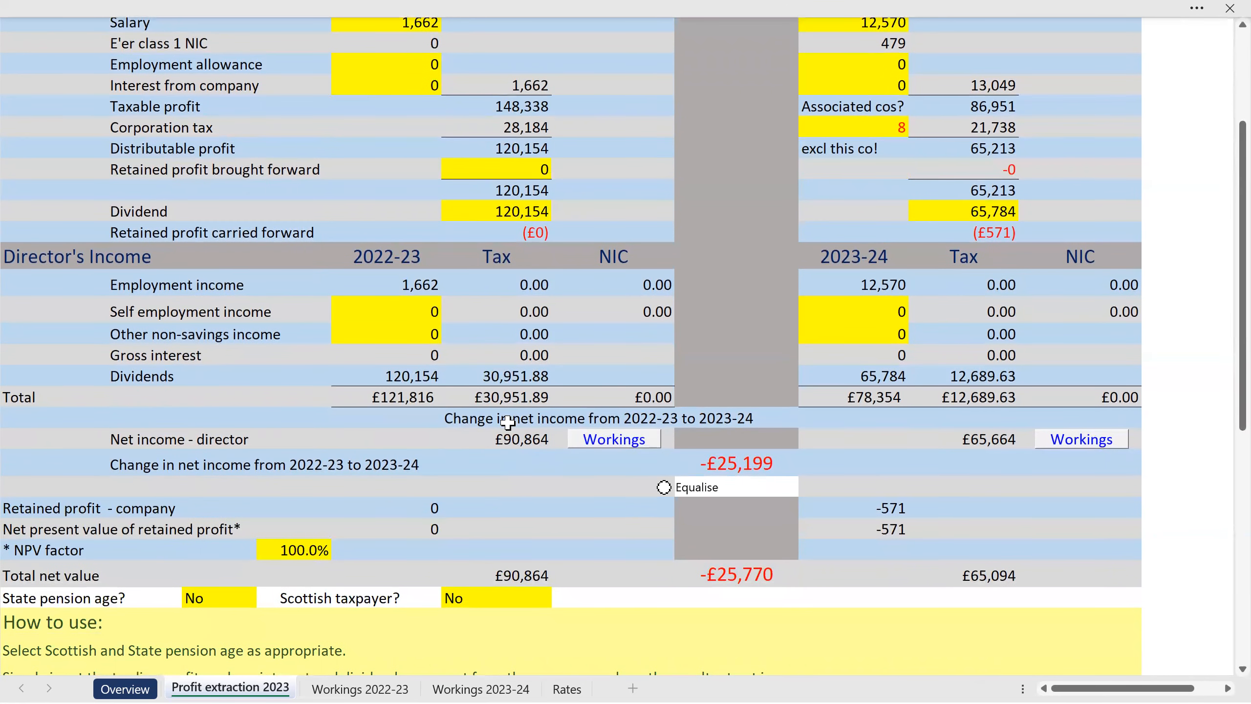
left_click(700, 487)
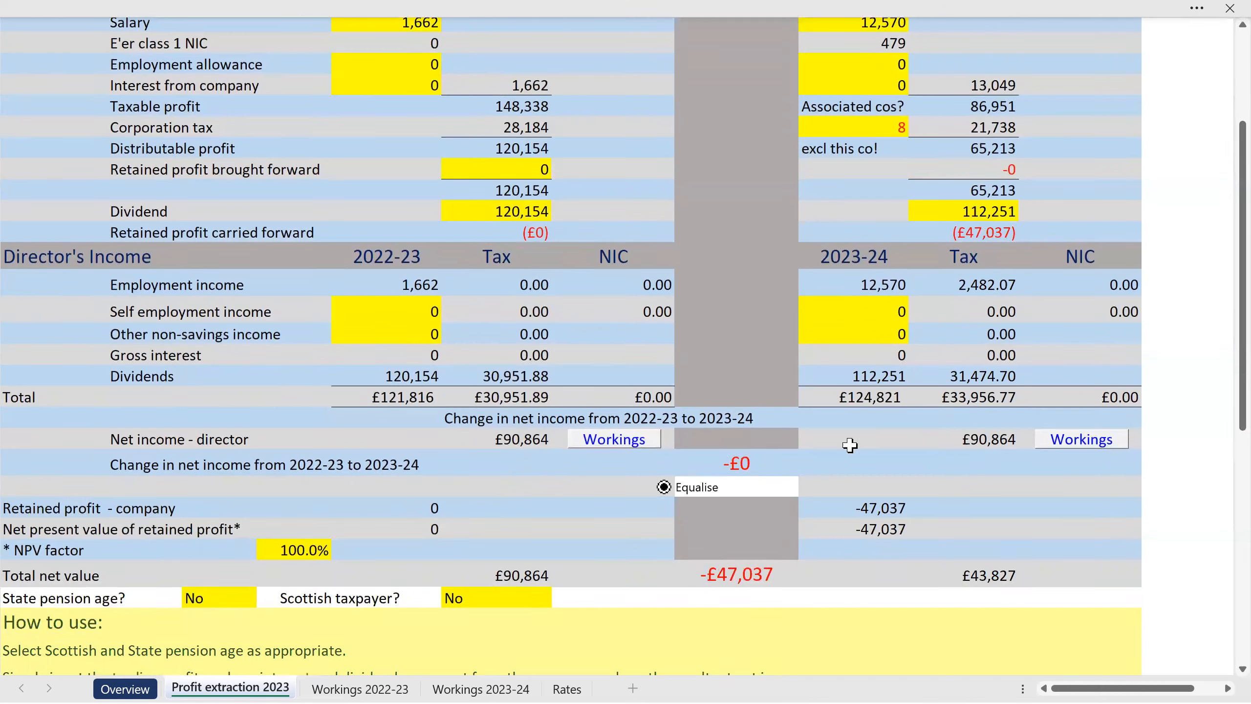
scroll(945, 212, "up", 1)
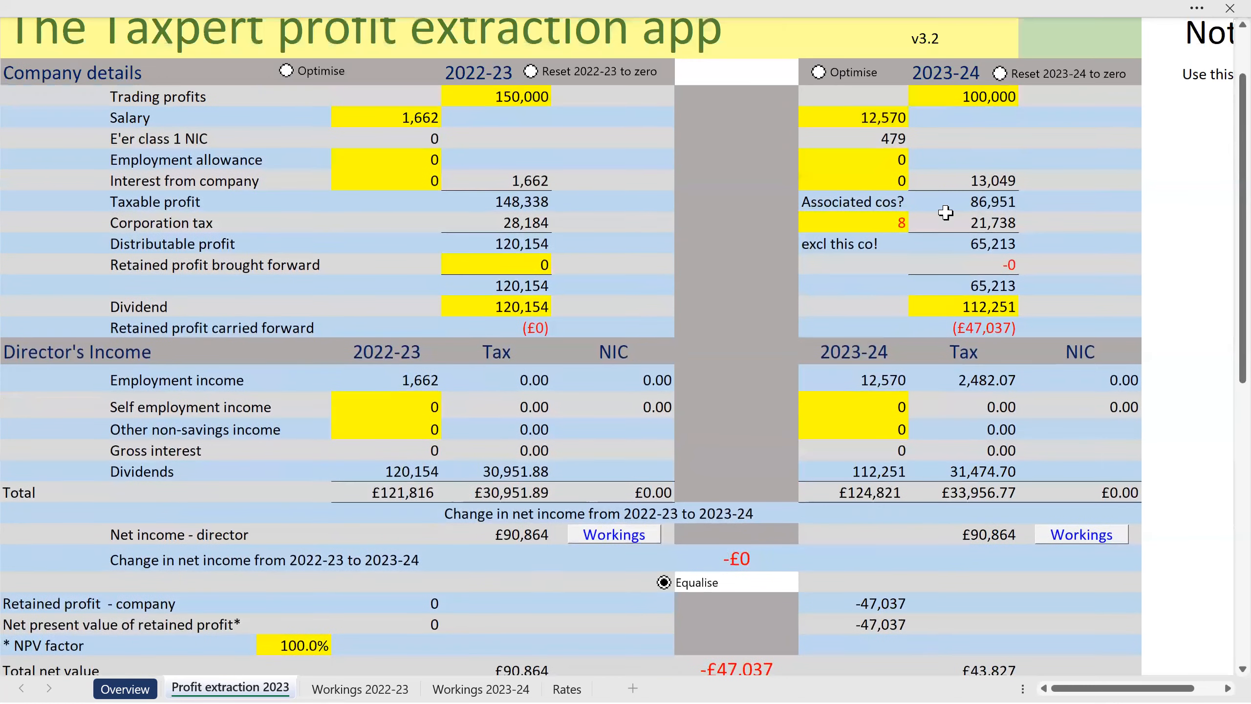
scroll(945, 212, "up", 1)
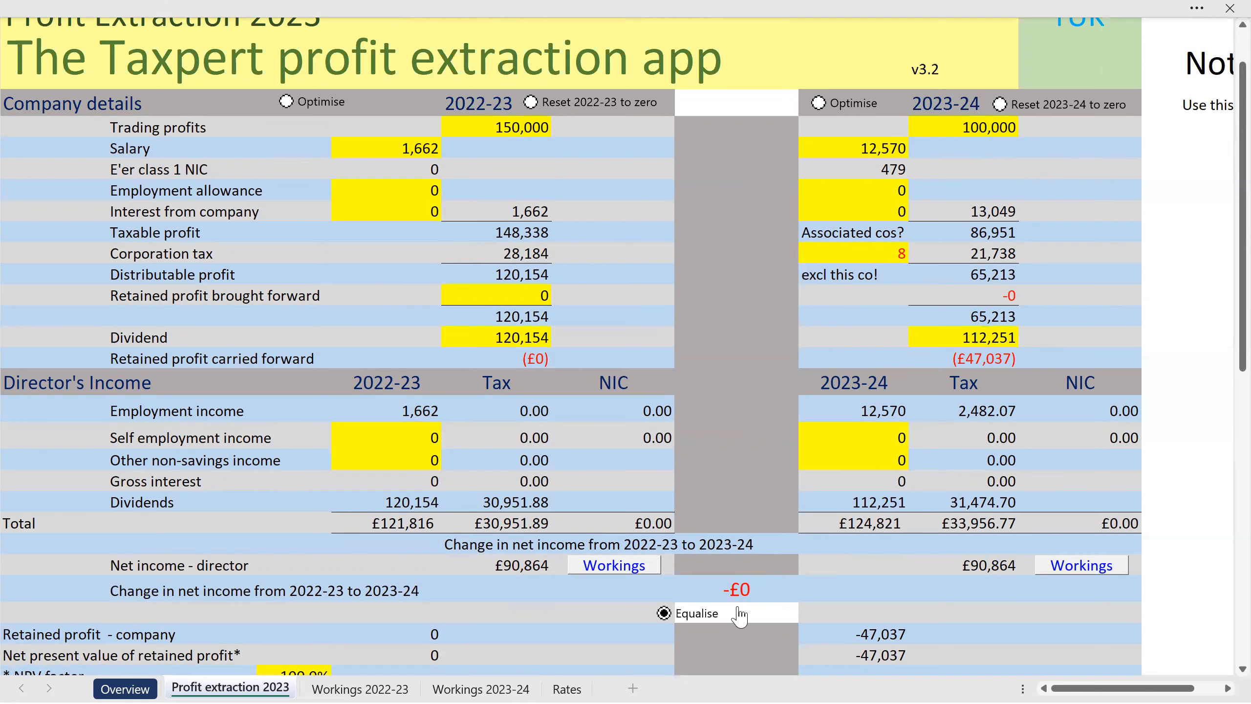
scroll(846, 496, "down", 2)
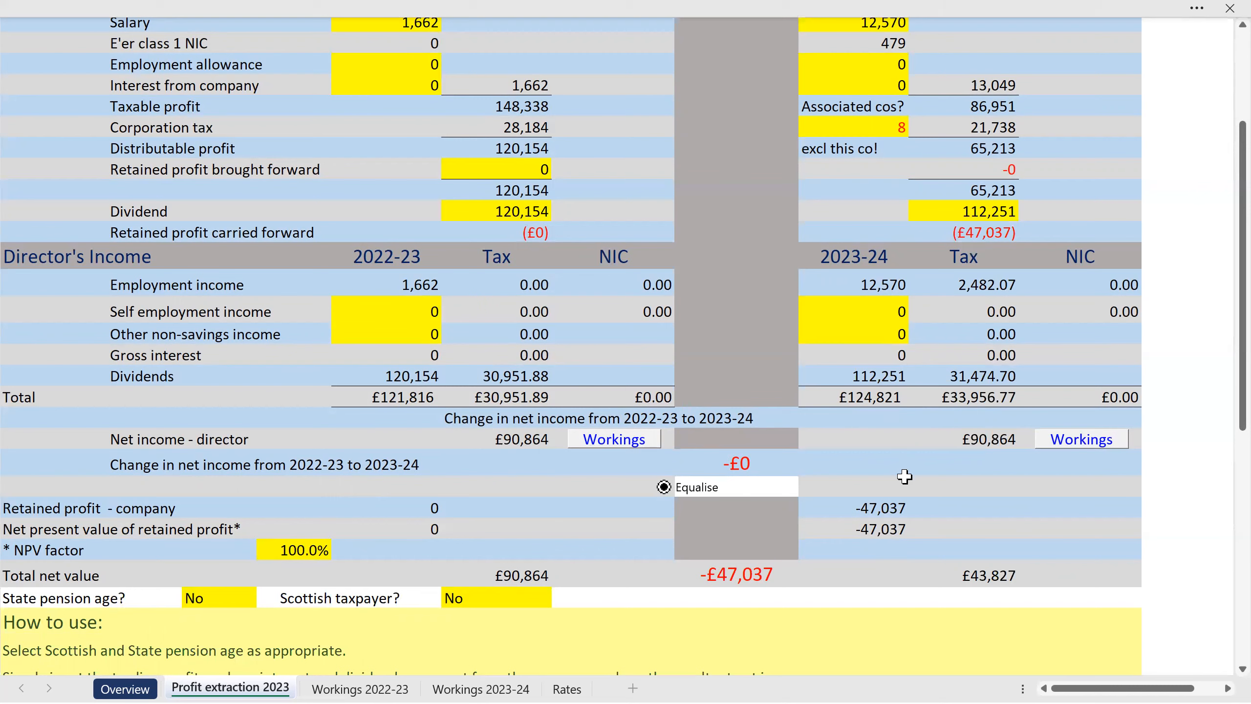
scroll(919, 153, "up", 3)
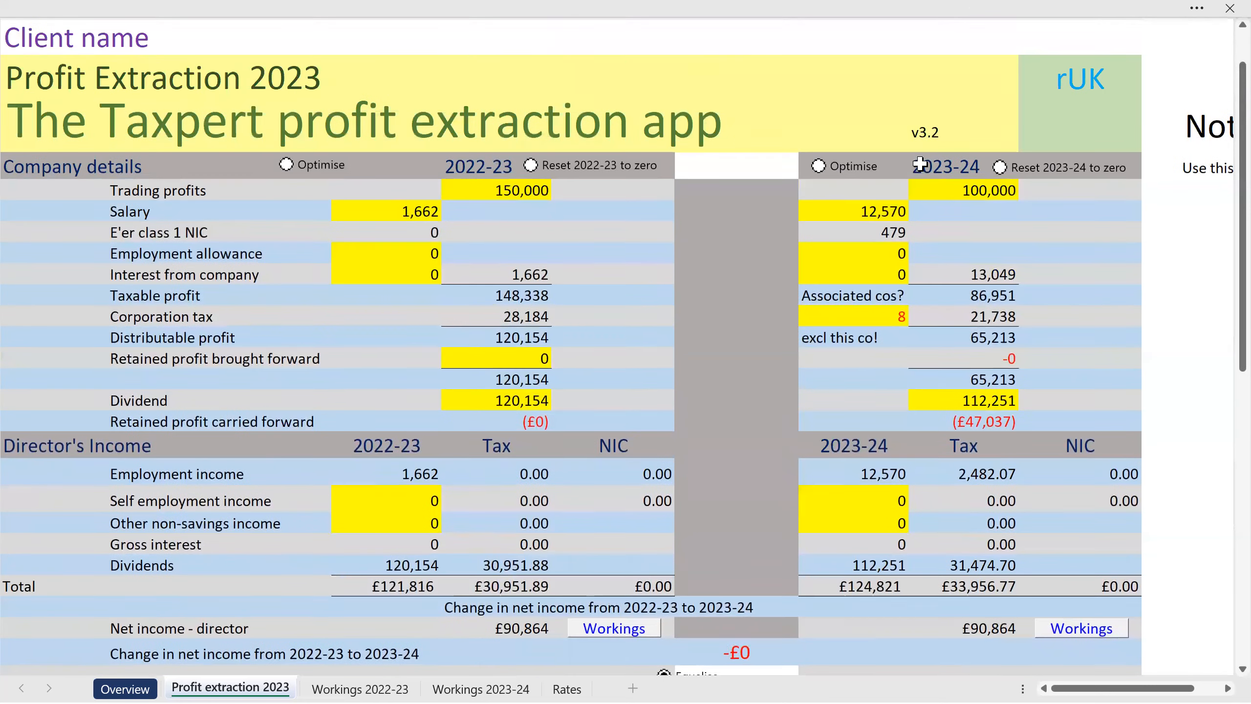
- Reset both years to zero, and optimise the 2023-24 salary and dividend for trading profits of 100,000
left_click(599, 165)
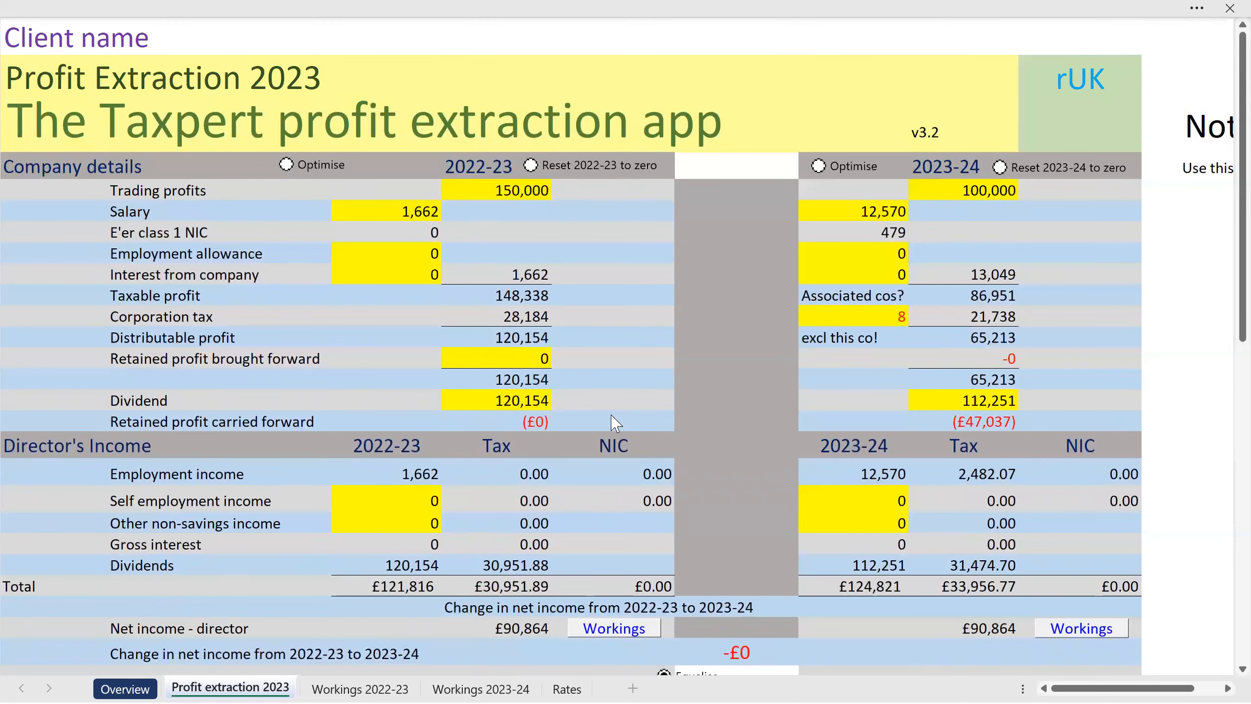
left_click(1072, 171)
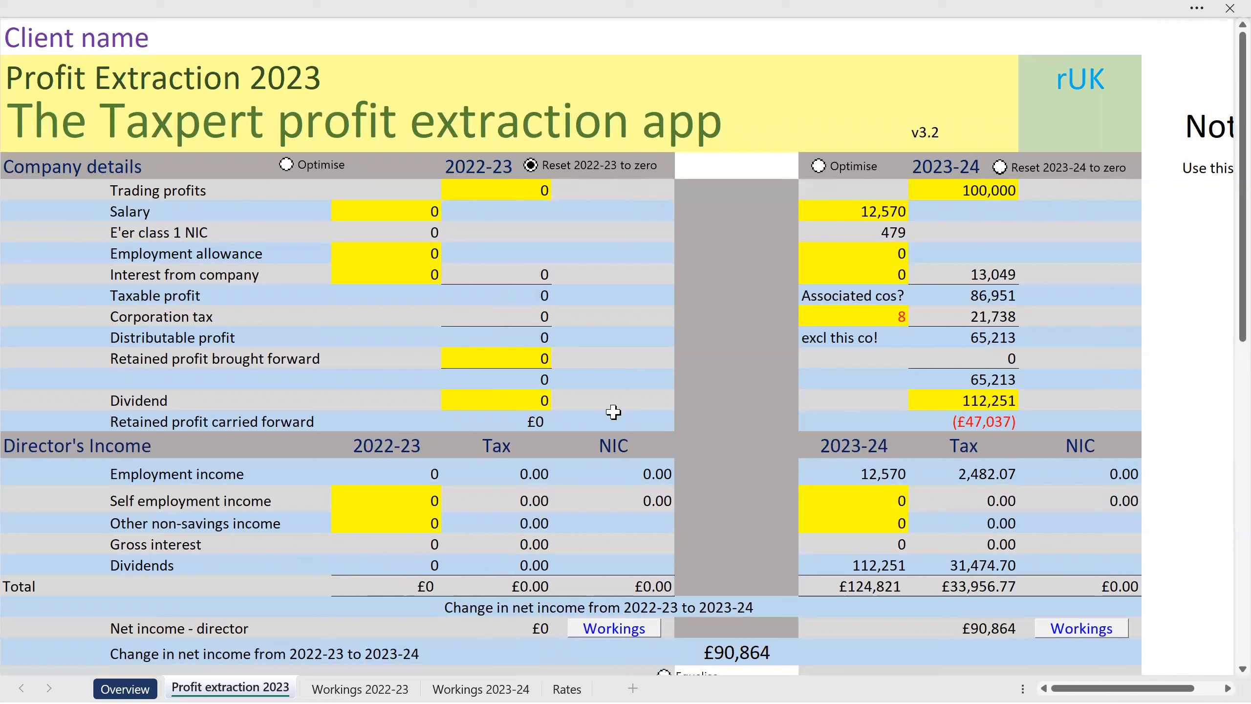
left_click(934, 183)
type("100000")
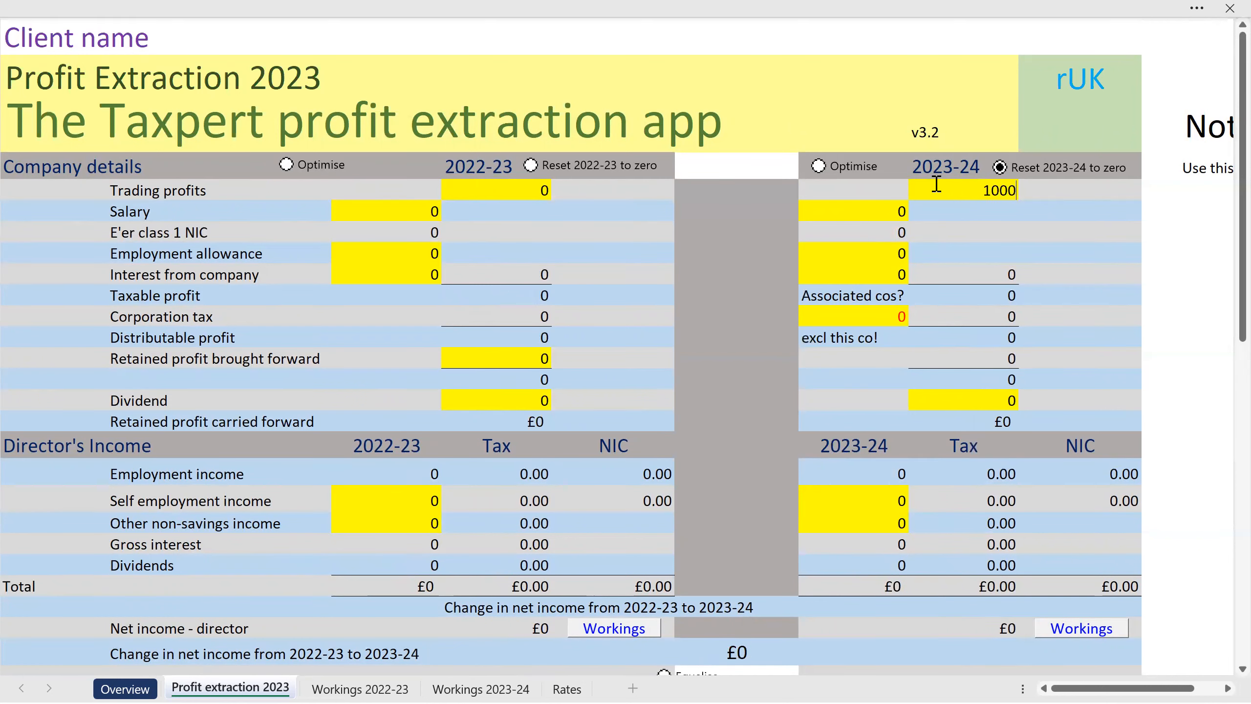
key("Return")
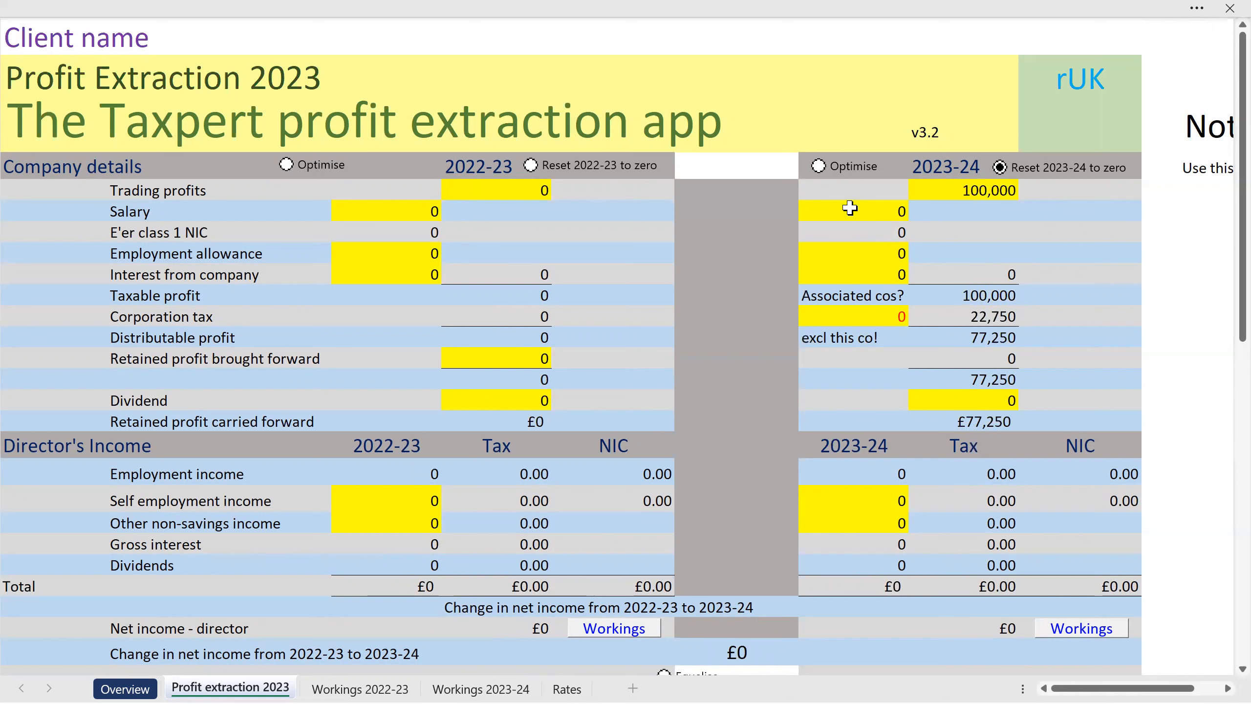
left_click(862, 170)
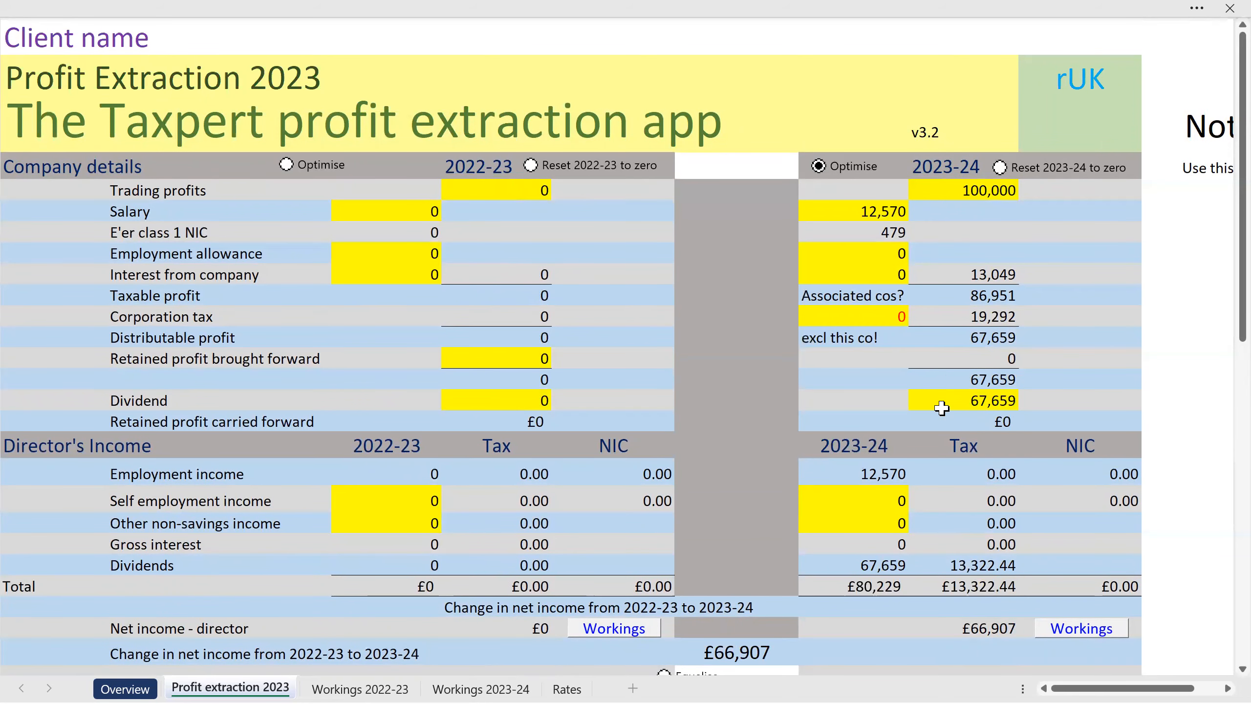
- Set the NPV factor for retained profit to 15%
scroll(952, 402, "down", 2)
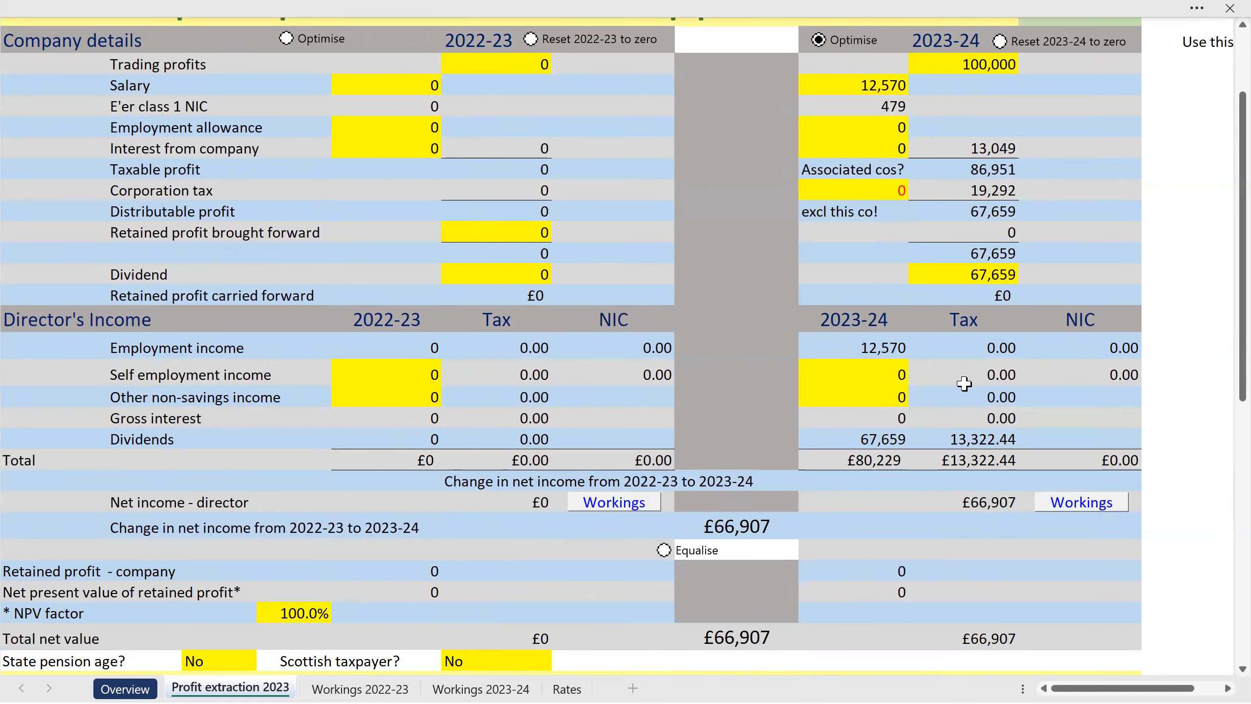
scroll(964, 383, "down", 1)
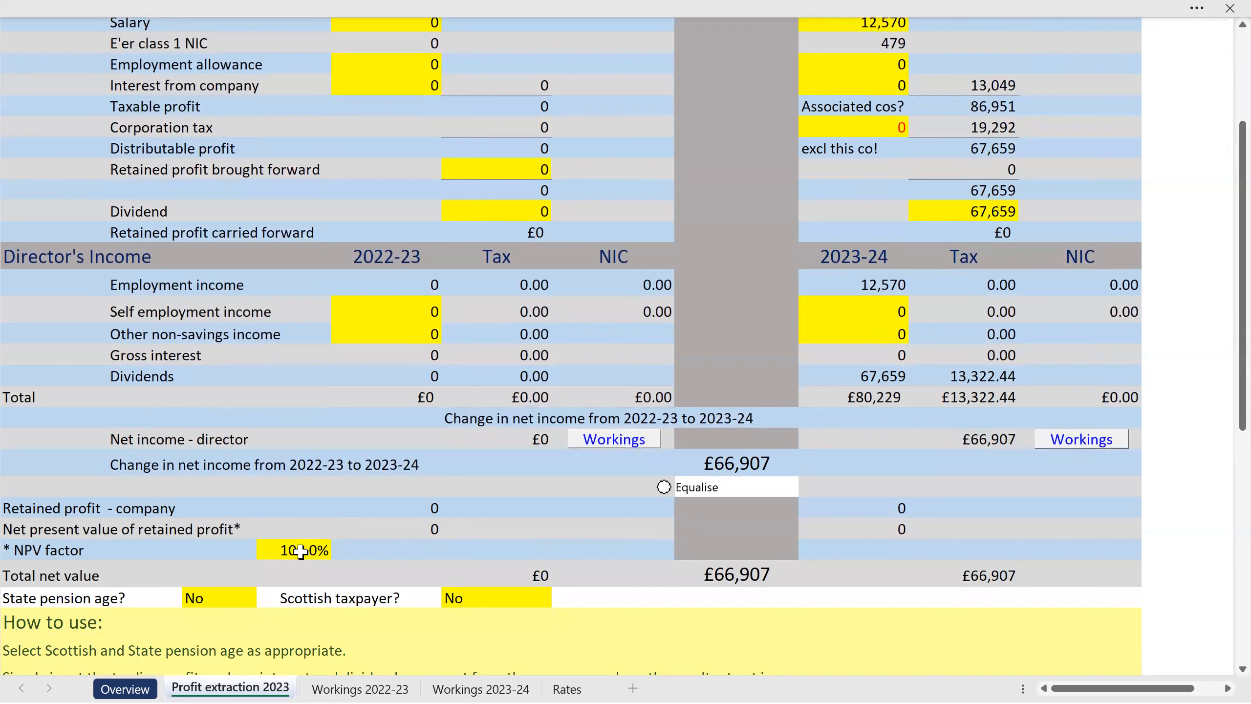
left_click(308, 538)
left_click(309, 539)
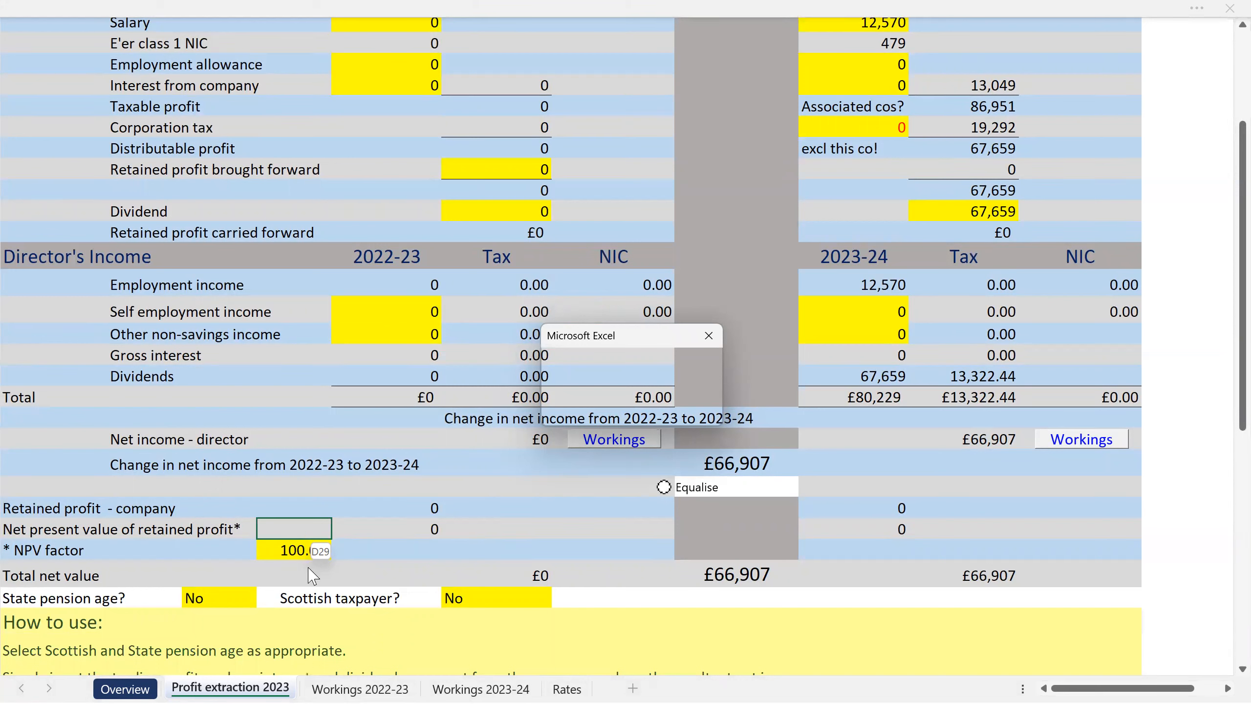
type("15")
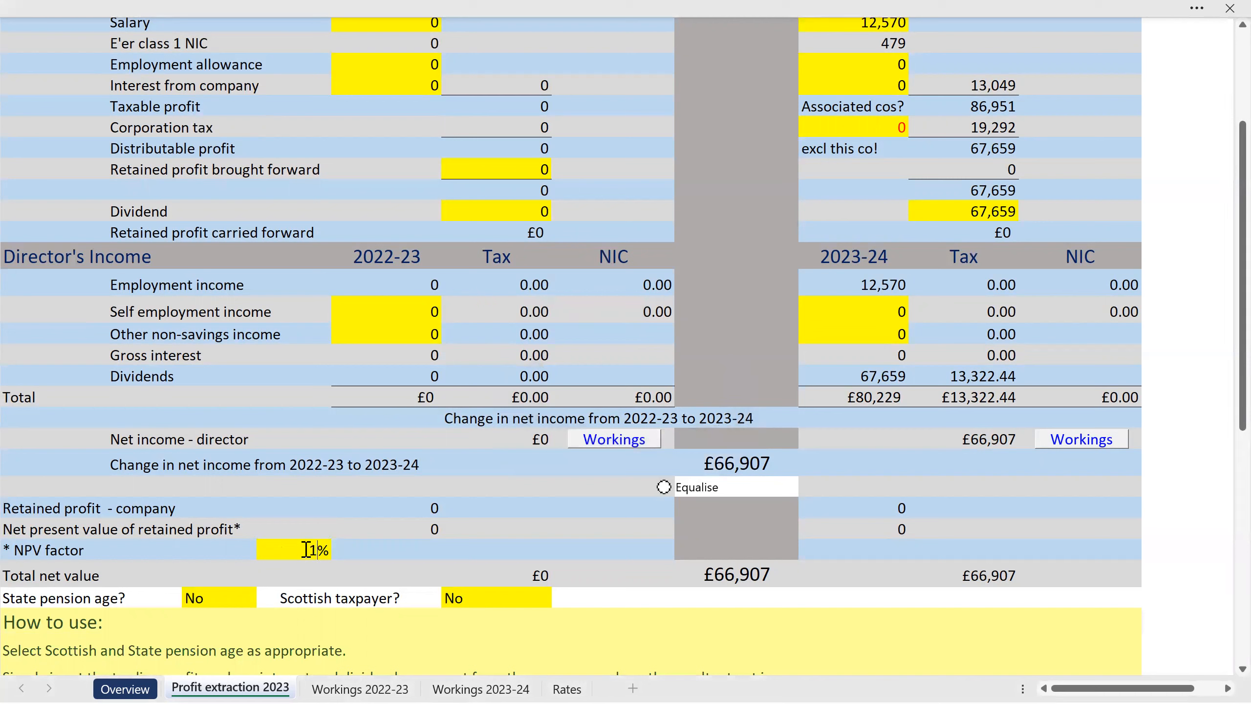
key("Return")
- Set the 2023-24 dividend to 20,000
scroll(983, 364, "up", 1)
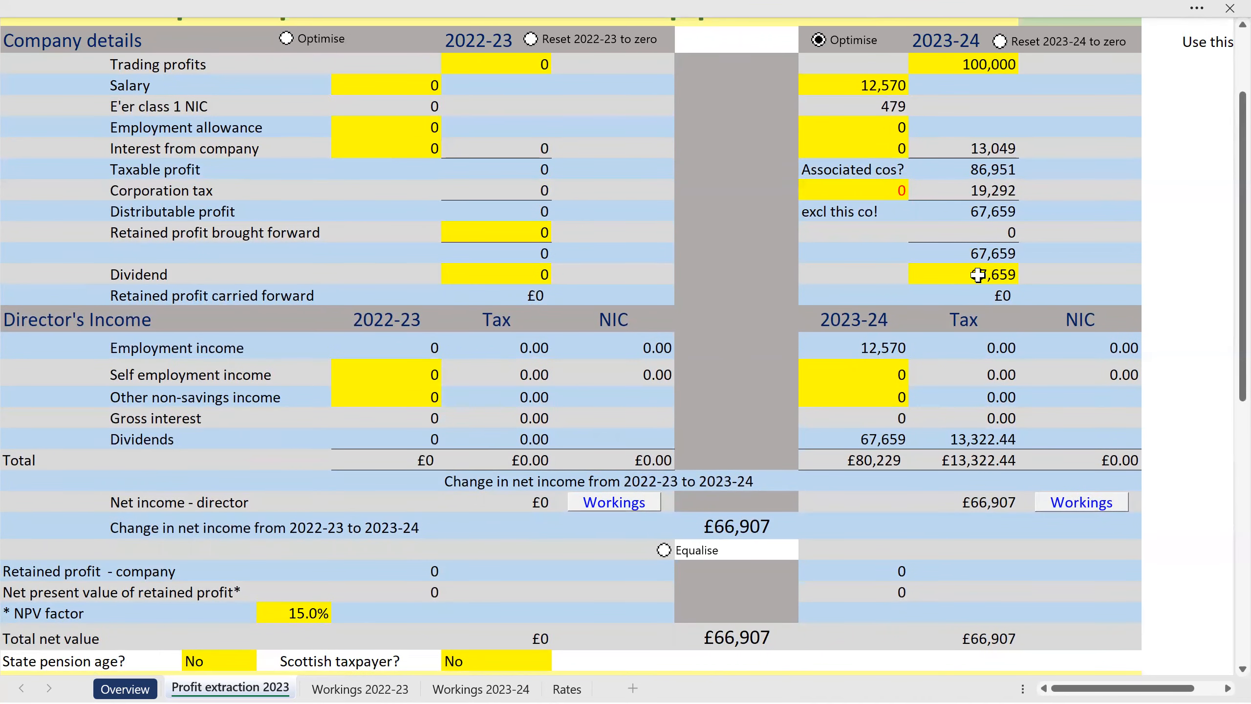
left_click(977, 274)
type("20,000")
key("Return")
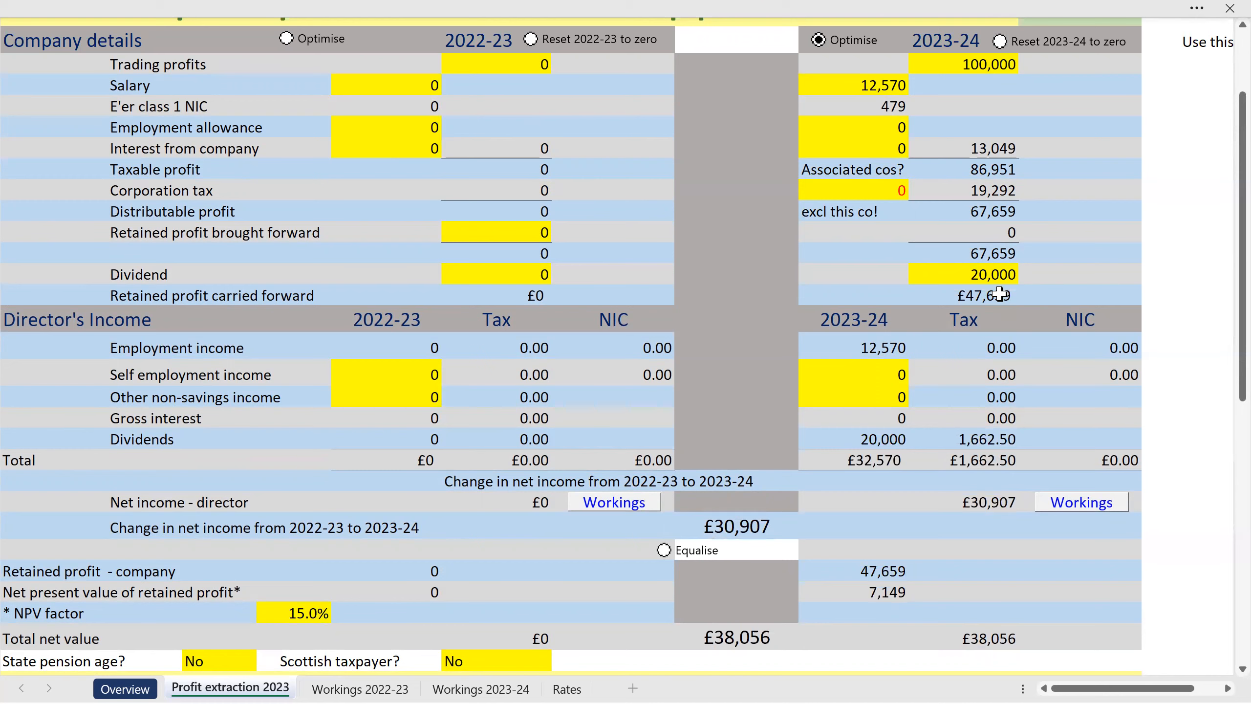
- Set the NPV factor for retained profit to 10%
scroll(973, 531, "down", 3)
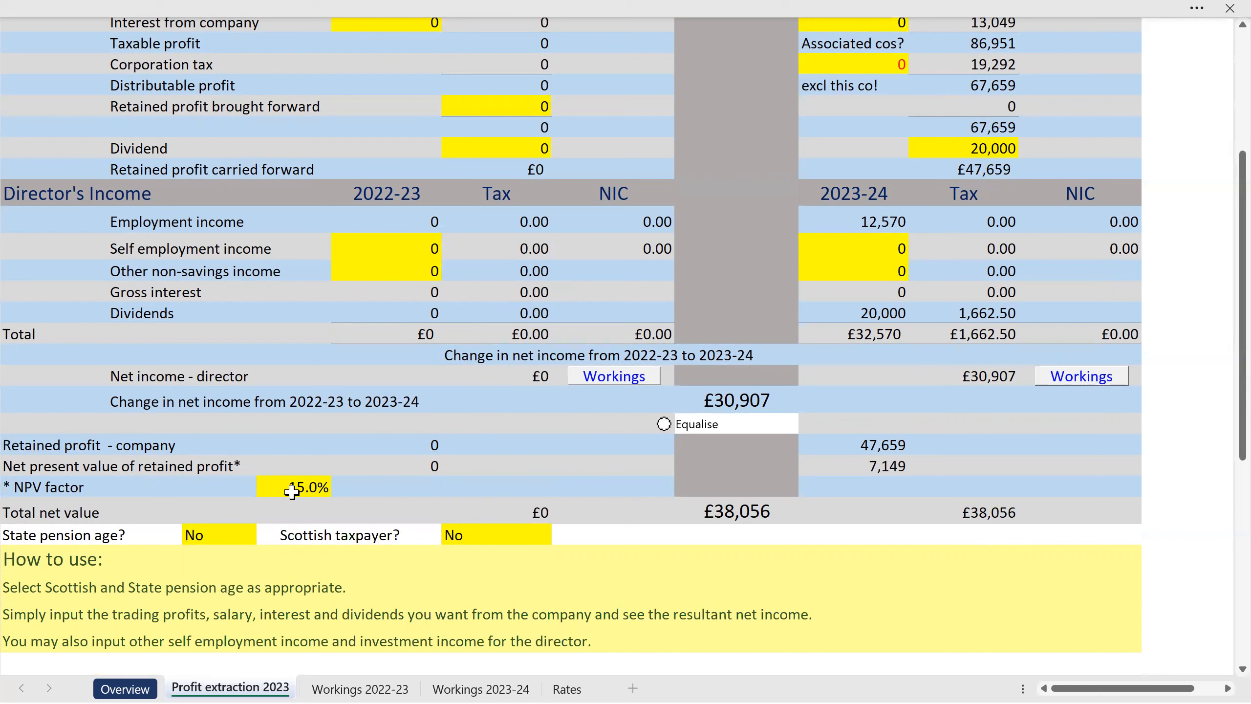
type("1")
key("Return")
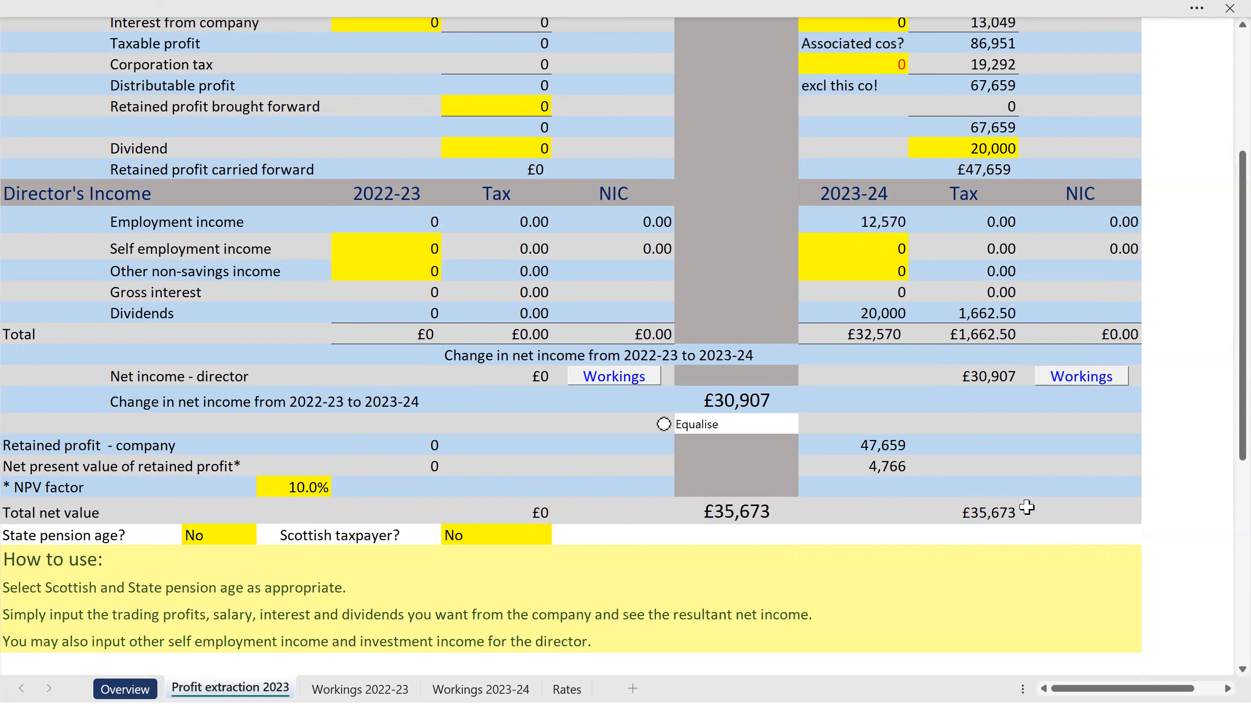
- Set the NPV factor for retained profit to 0%
left_click(279, 481)
type("0")
key("Return")
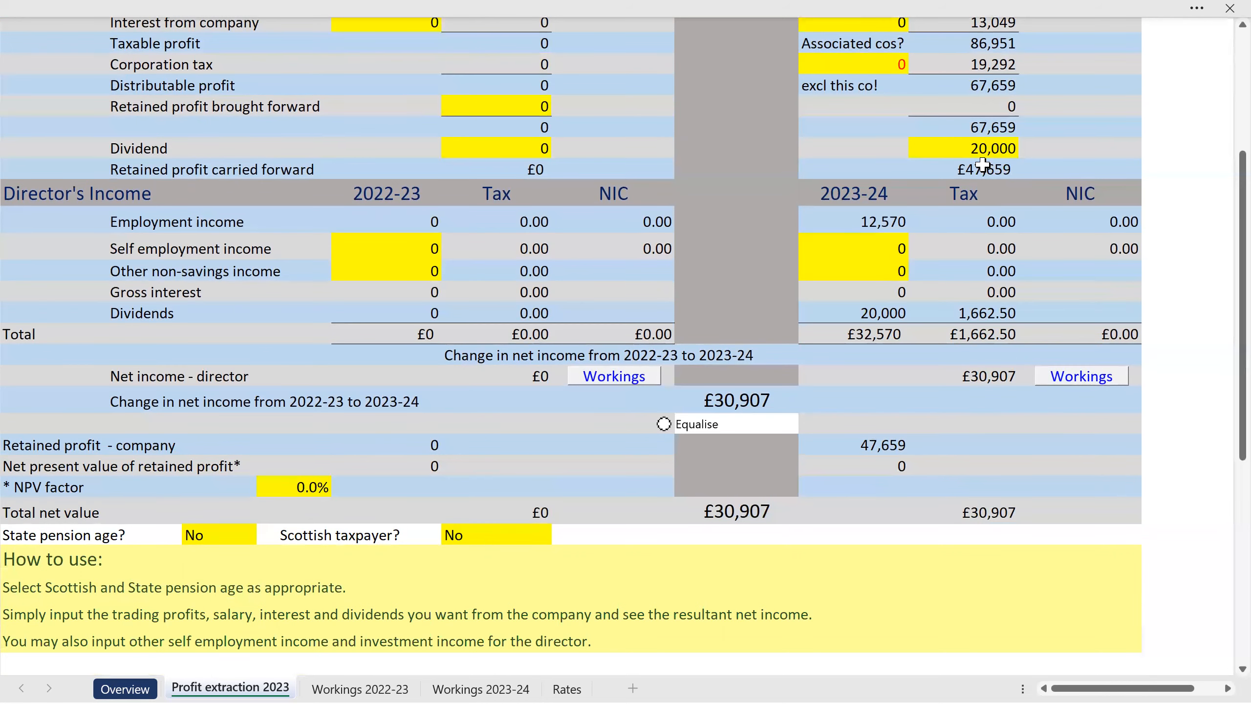
- Look over the calculator and the workings sheets for 2022-23 and 2023-24, and return to the Profit extraction 2023 sheet
scroll(815, 296, "down", 3)
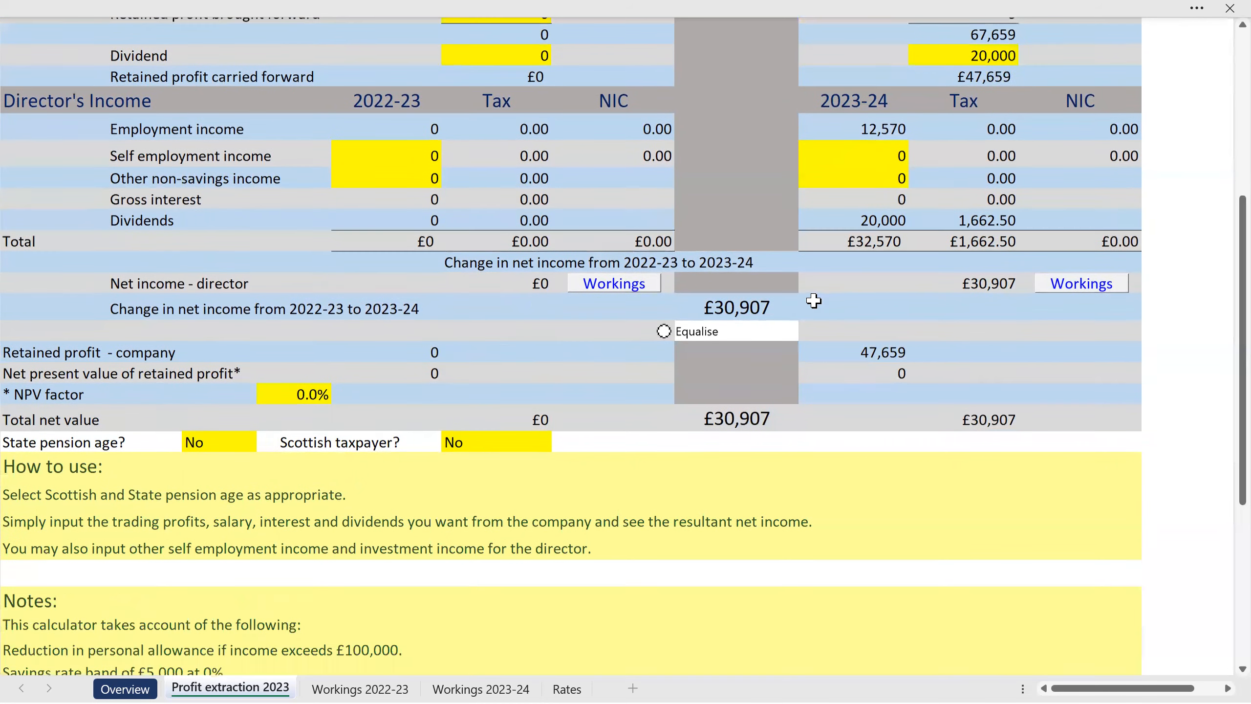
scroll(819, 300, "up", 7)
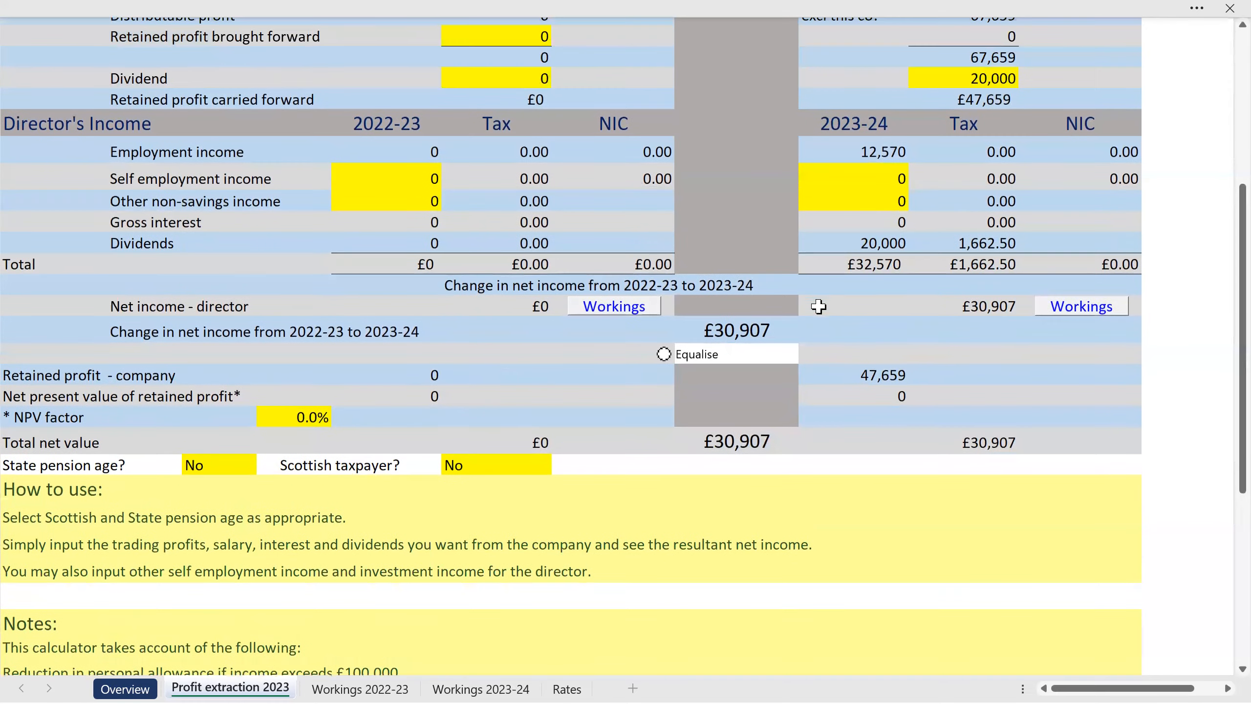
scroll(818, 308, "up", 1)
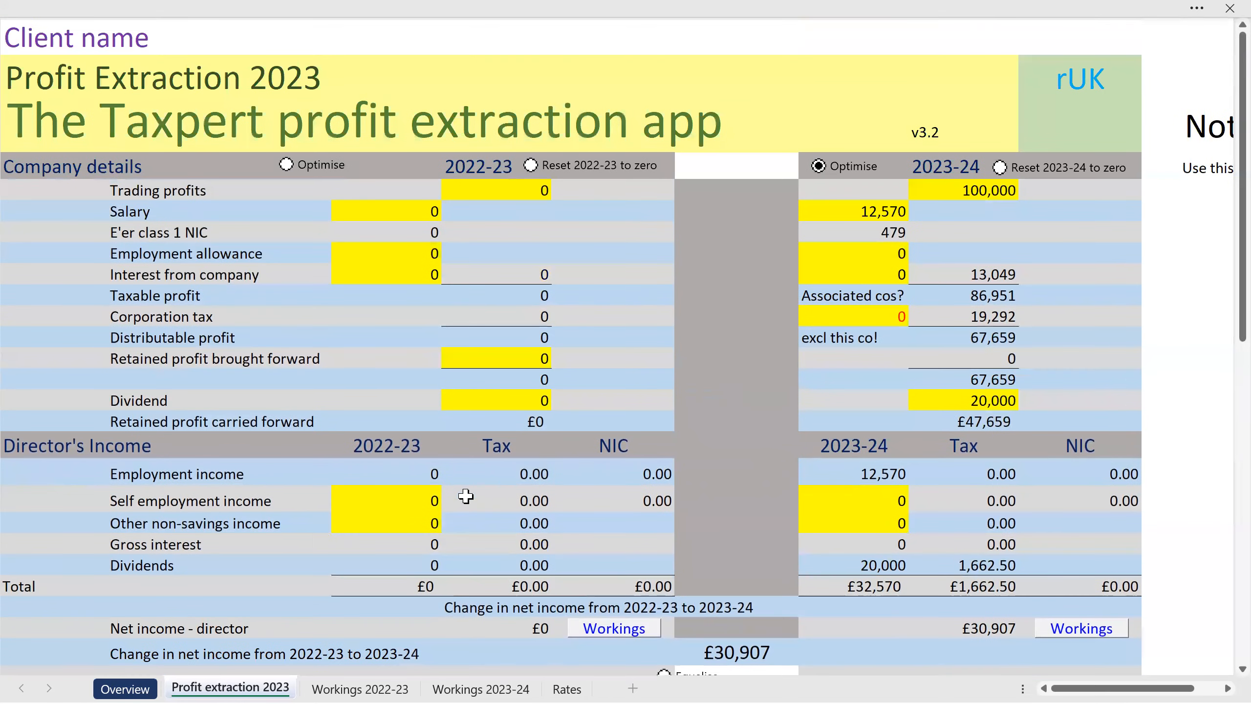
left_click(370, 688)
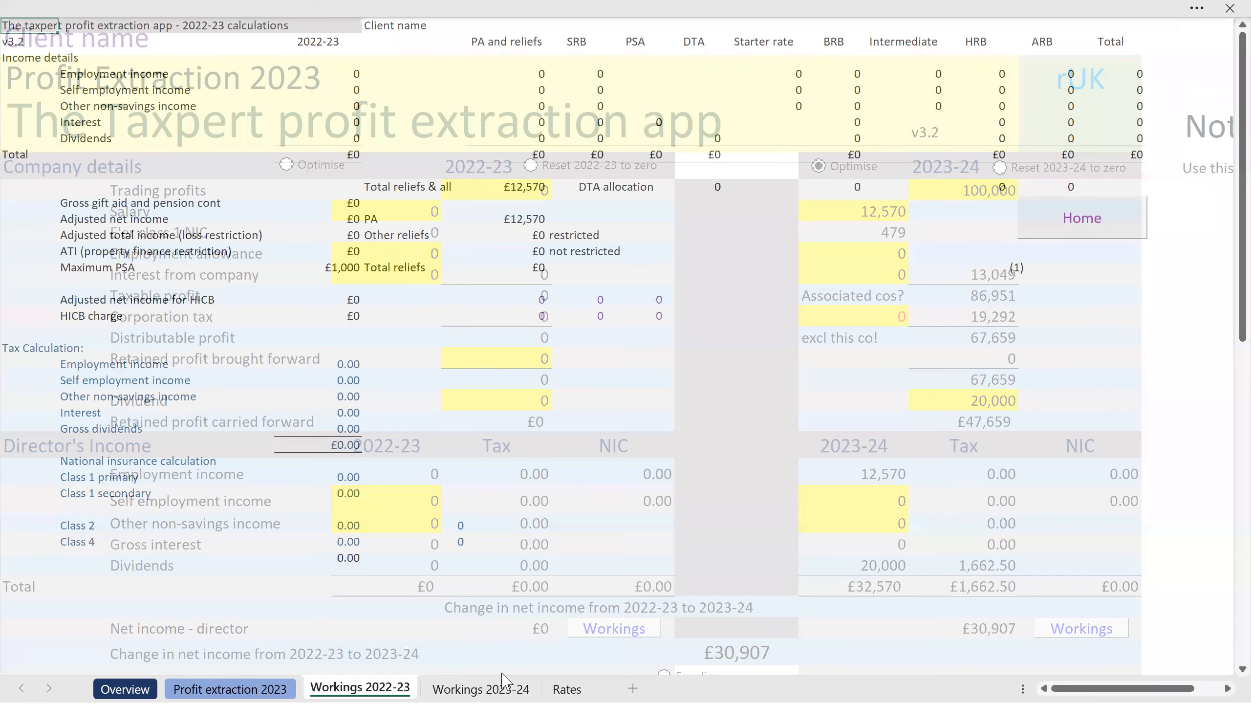
left_click(508, 685)
left_click(379, 688)
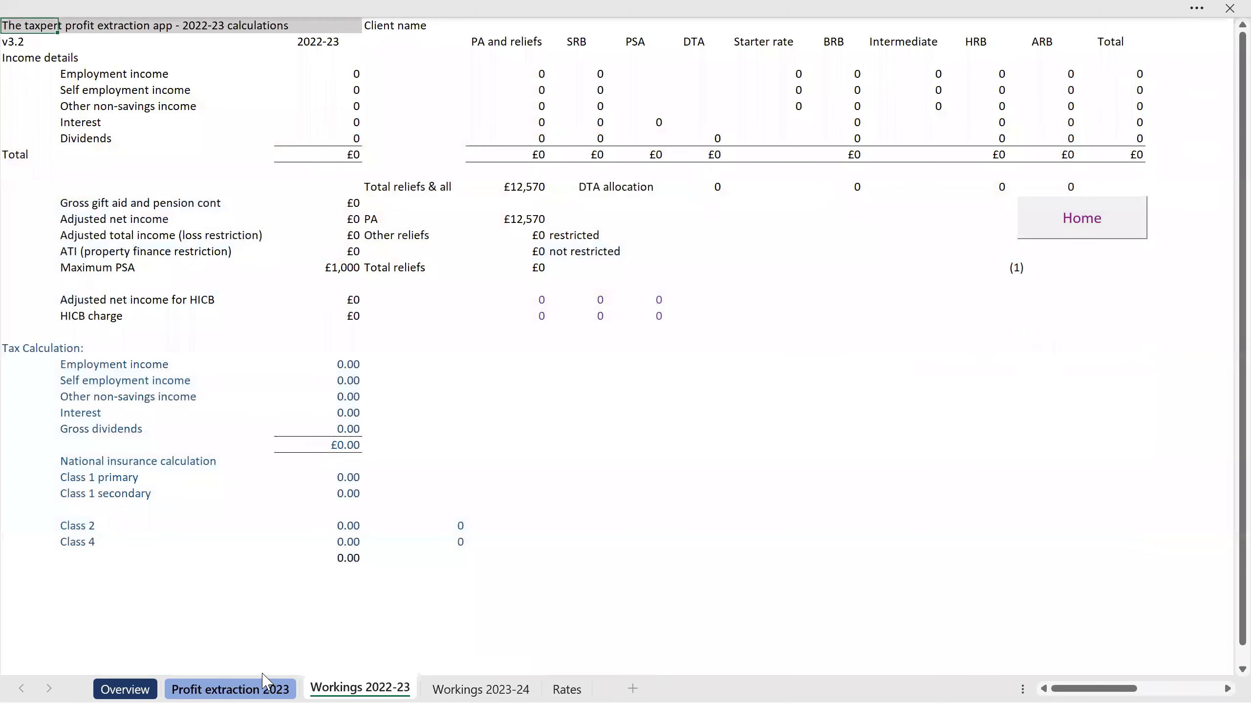
left_click(261, 686)
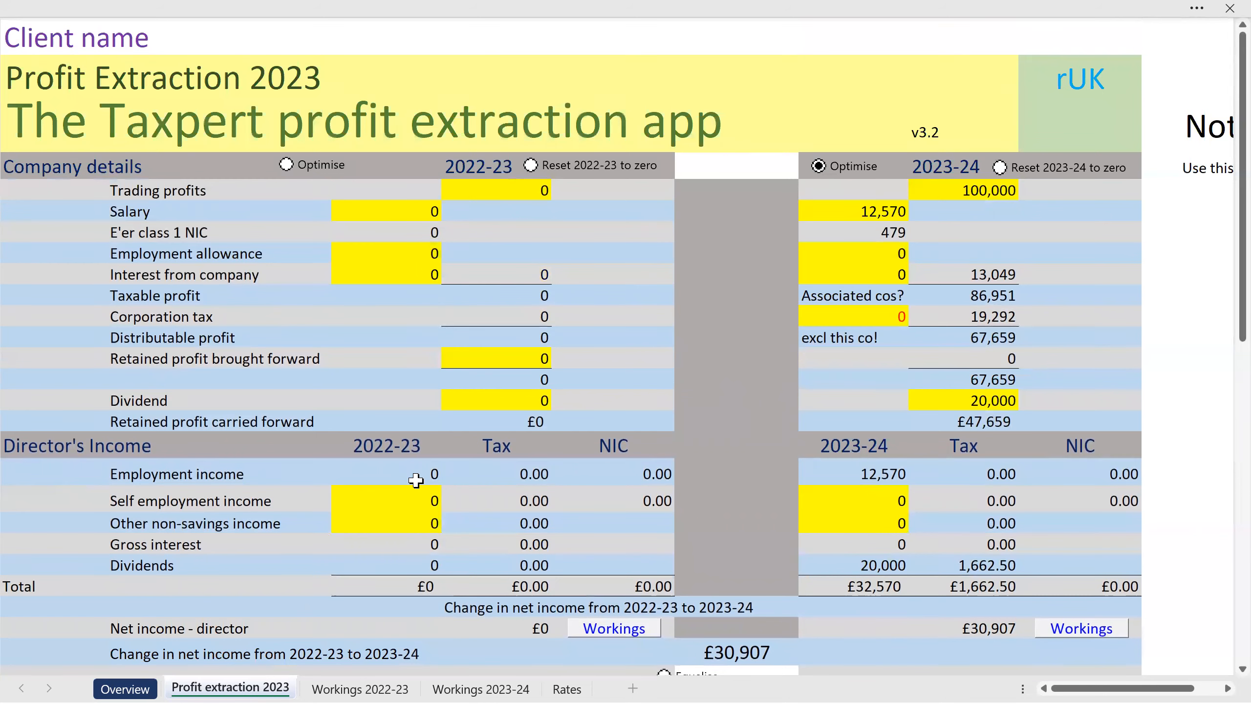